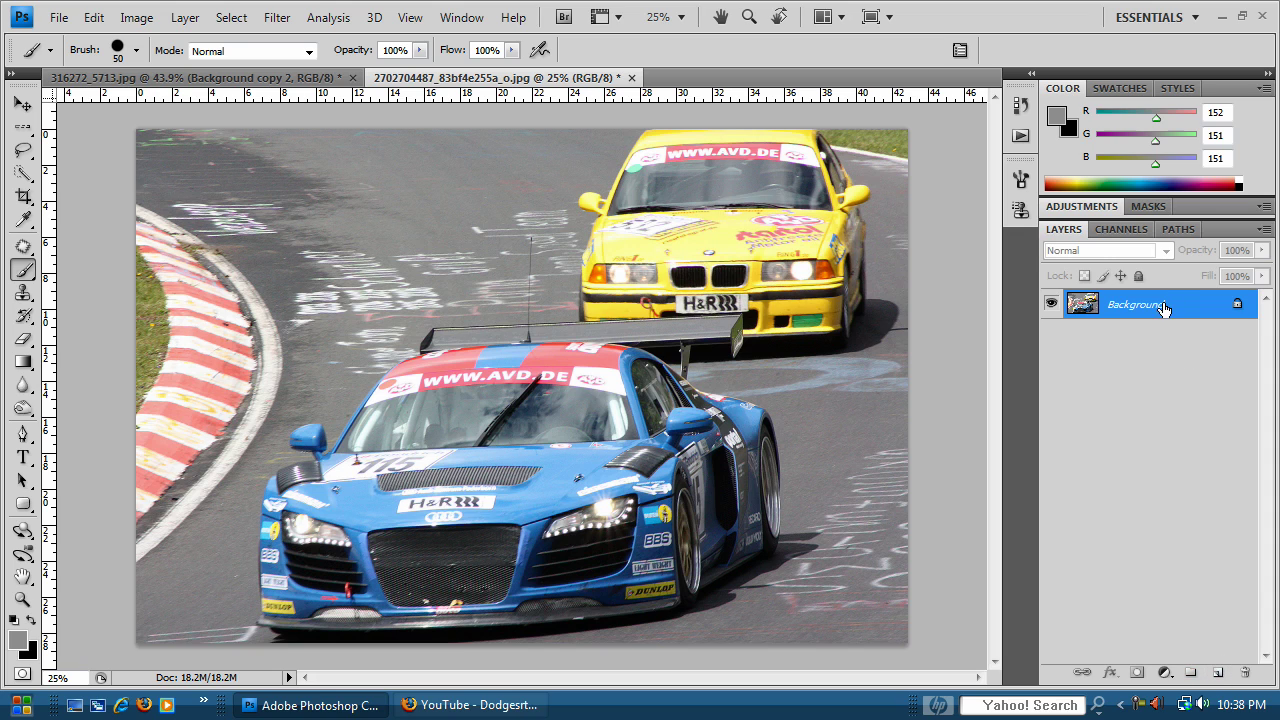
# Duplicate the Background layer, hide the original, and duplicate the copy once more.
pyautogui.moveTo(1163, 306); pyautogui.dragTo(1221, 677)
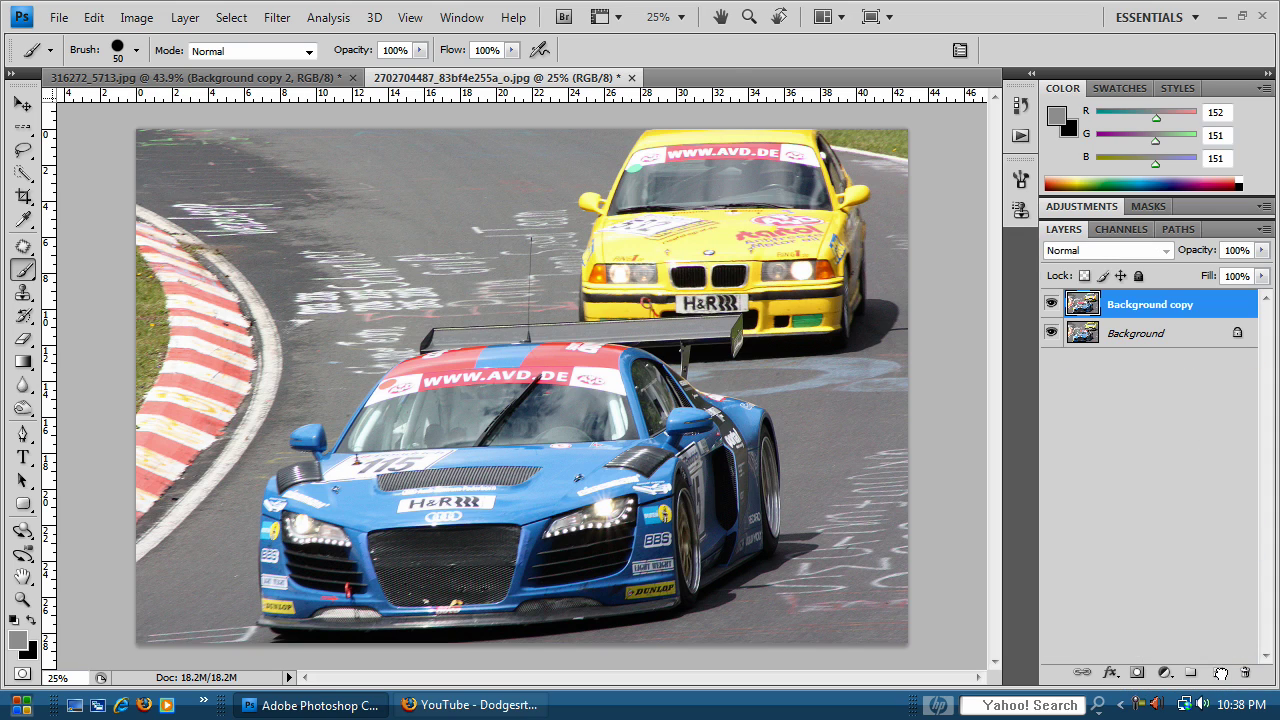
pyautogui.click(1051, 334)
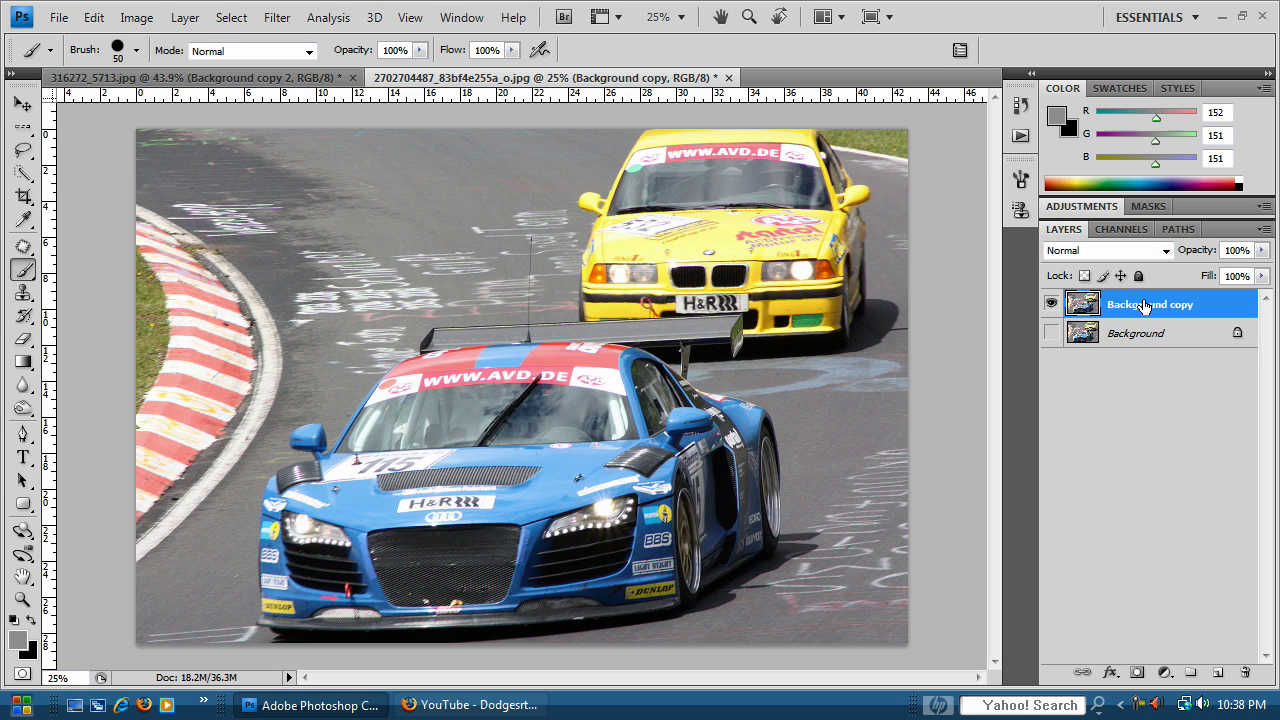
pyautogui.moveTo(1144, 306); pyautogui.dragTo(1215, 675)
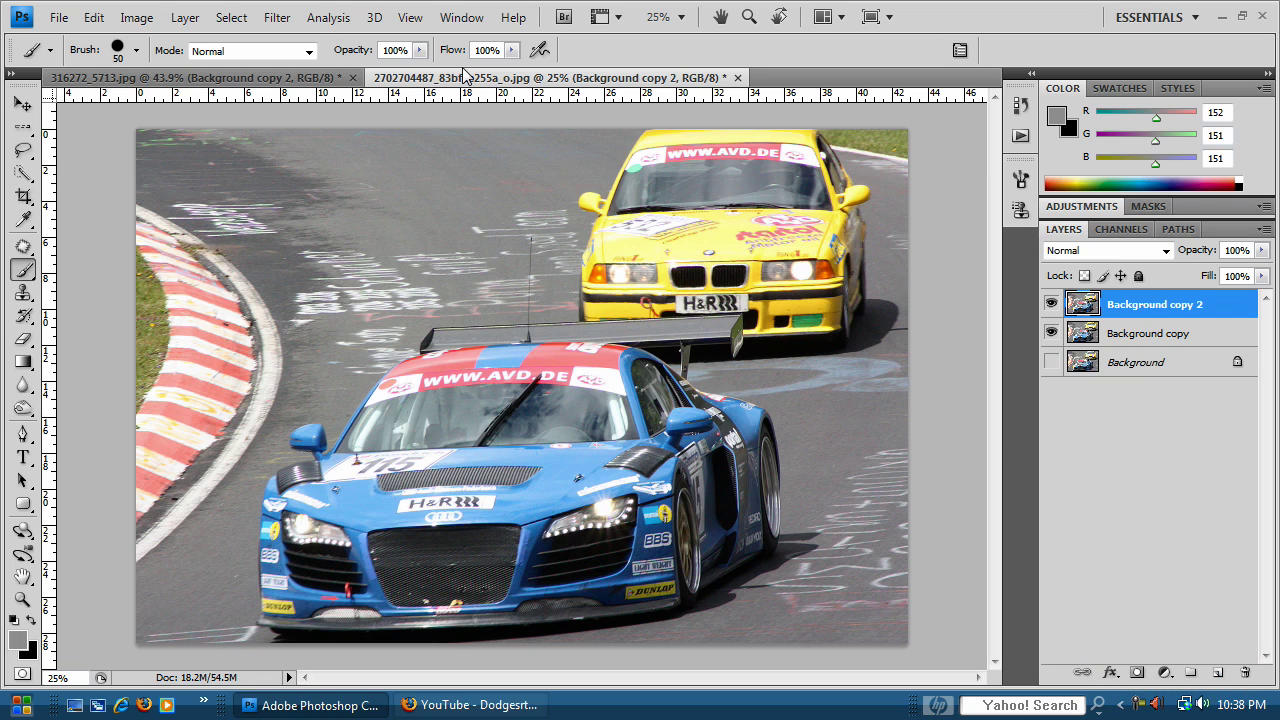
# Apply a High Pass filter with a radius of 4.7 pixels to Background copy 2.
pyautogui.click(276, 19)
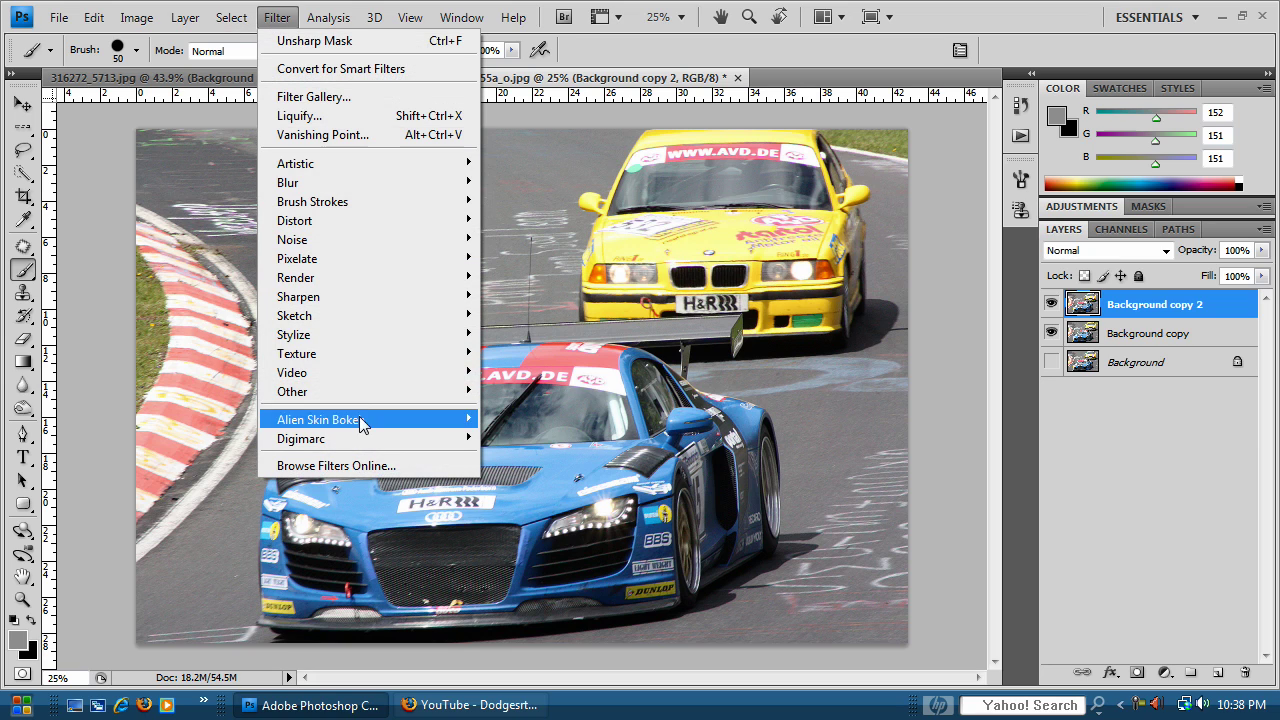
pyautogui.moveTo(350, 392)
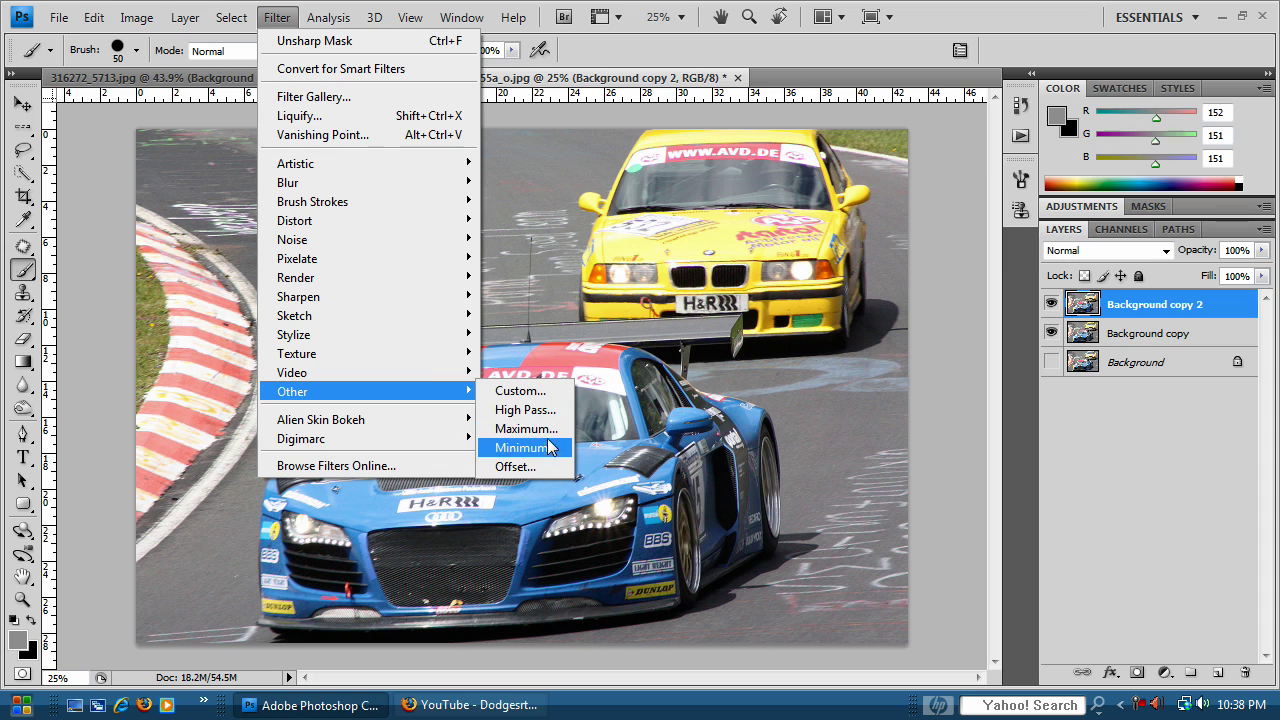
pyautogui.click(535, 410)
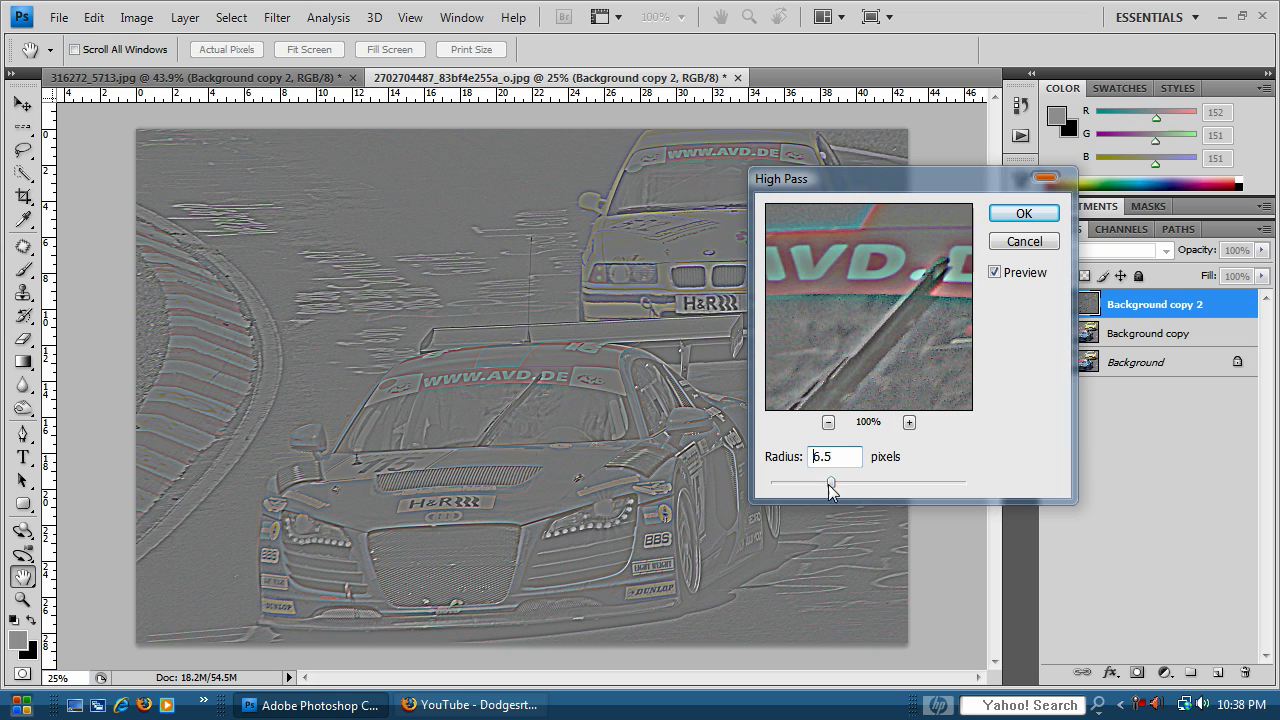
pyautogui.moveTo(789, 483); pyautogui.dragTo(832, 481)
pyautogui.moveTo(805, 482); pyautogui.dragTo(794, 486)
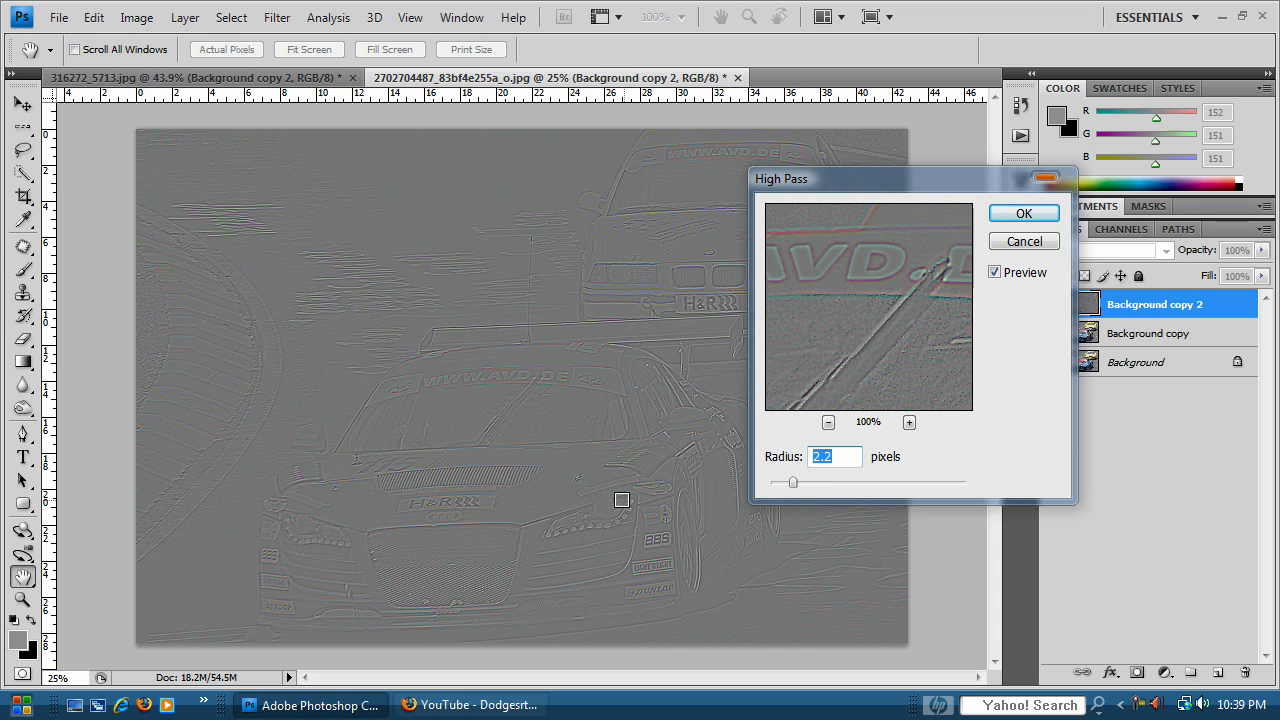
pyautogui.moveTo(796, 485); pyautogui.dragTo(829, 481)
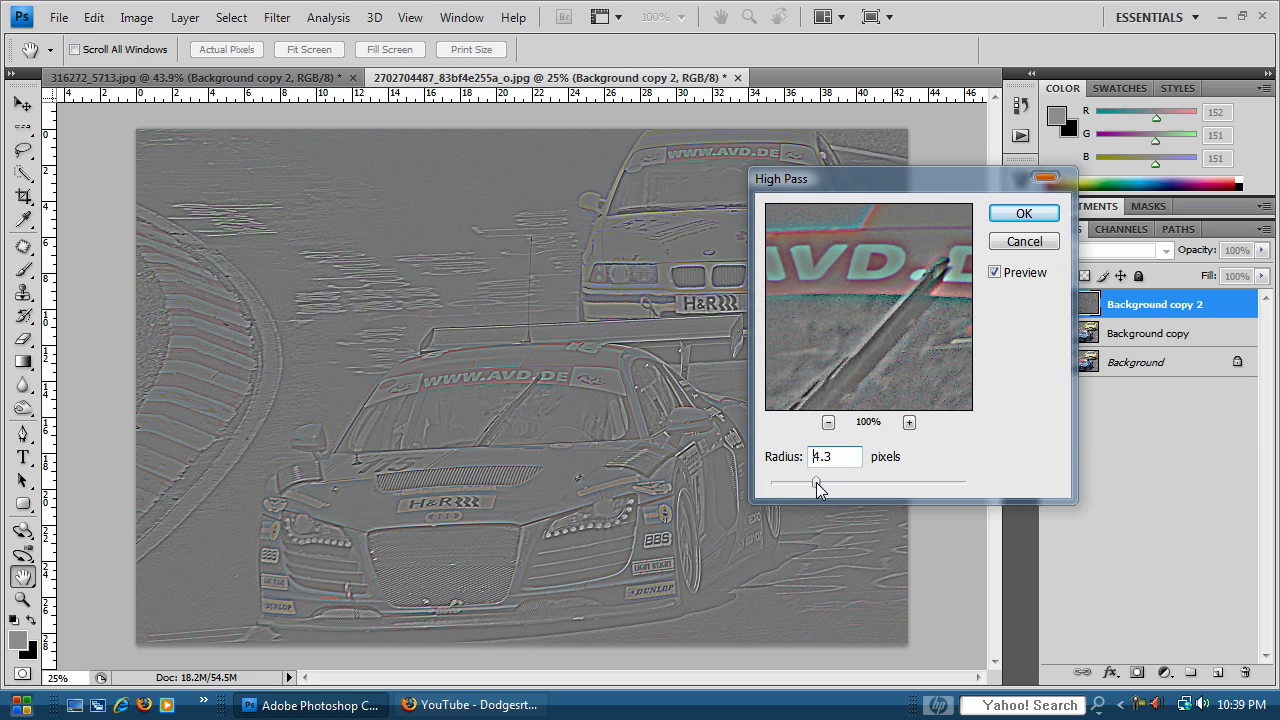
pyautogui.moveTo(816, 481); pyautogui.dragTo(820, 481)
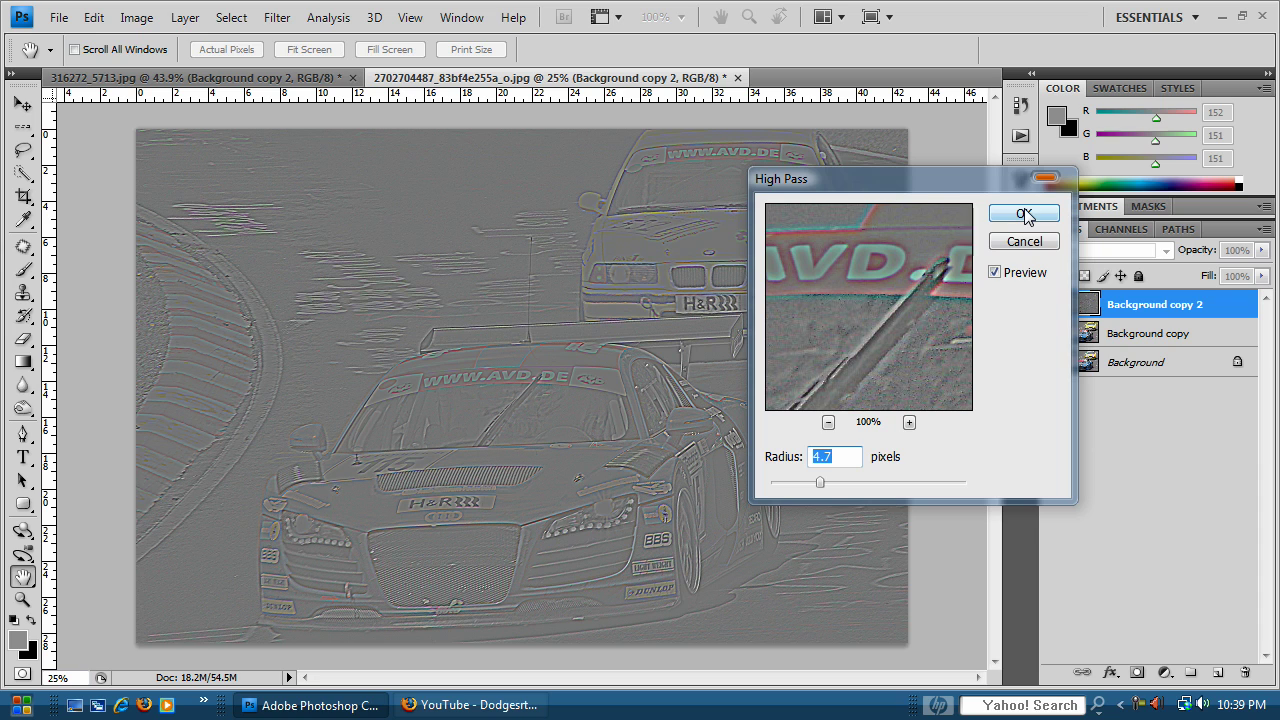
pyautogui.click(995, 274)
pyautogui.click(996, 276)
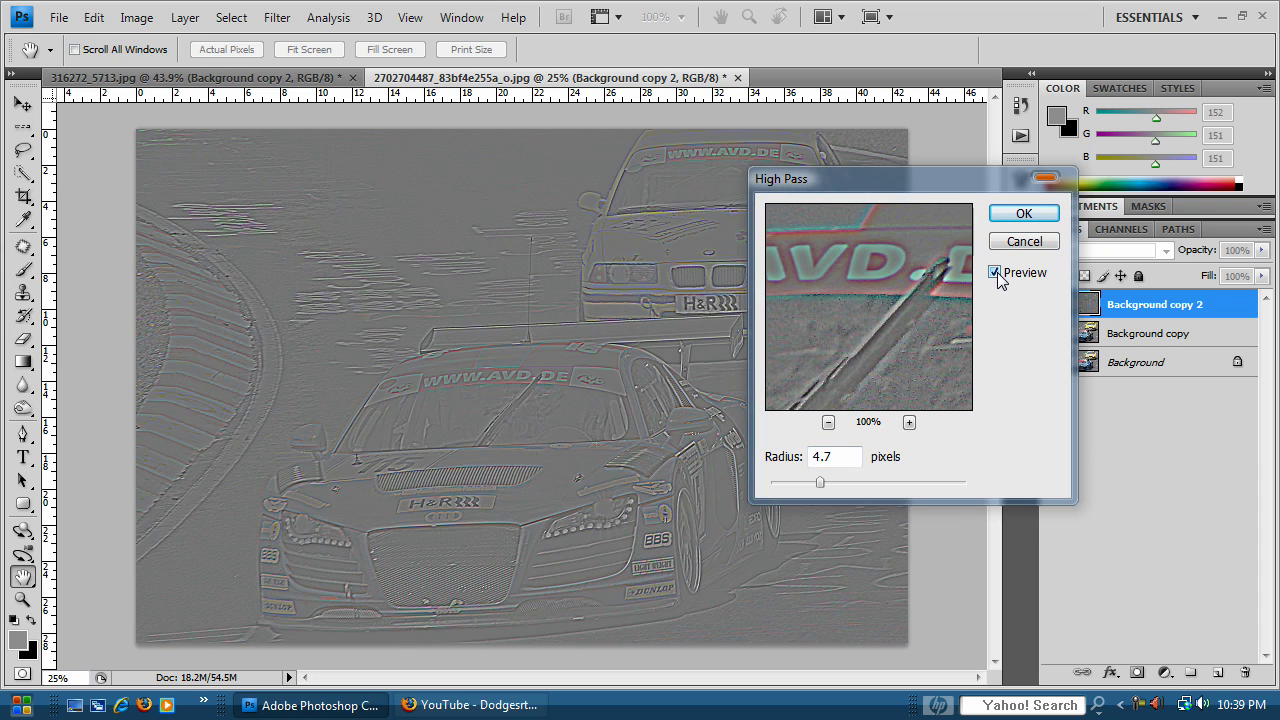
pyautogui.moveTo(871, 323); pyautogui.dragTo(845, 338)
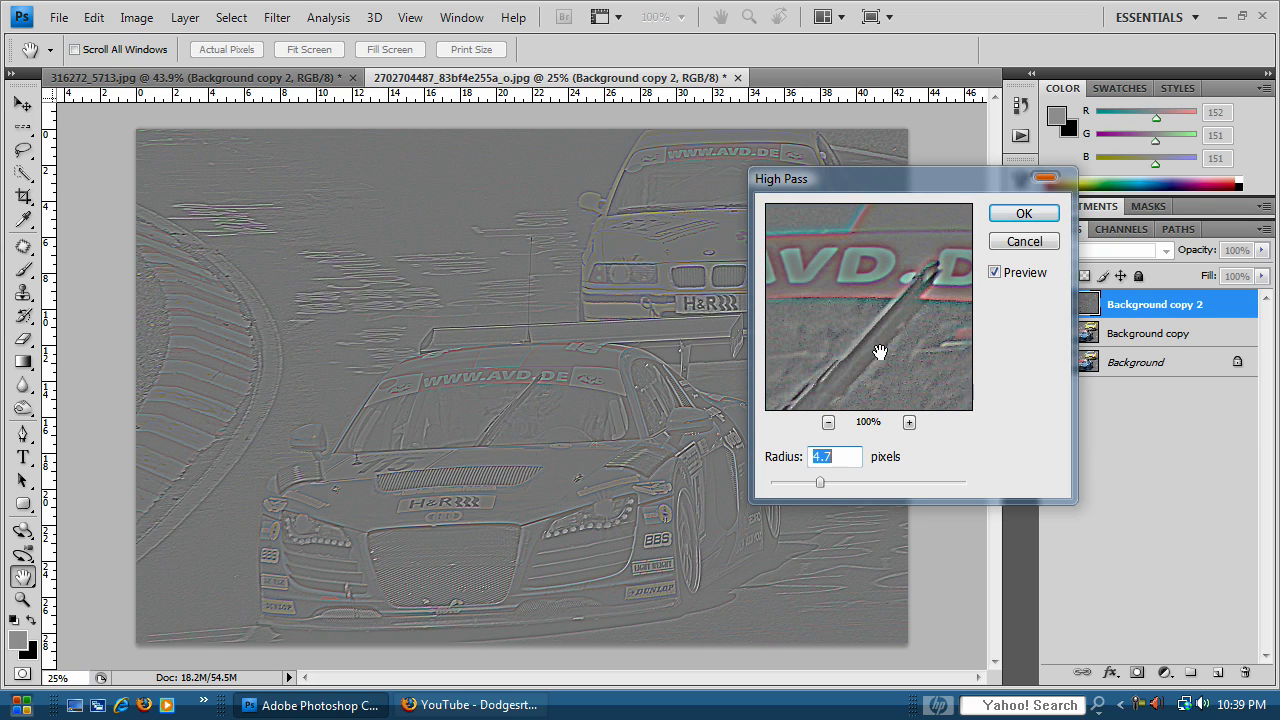
pyautogui.click(1028, 214)
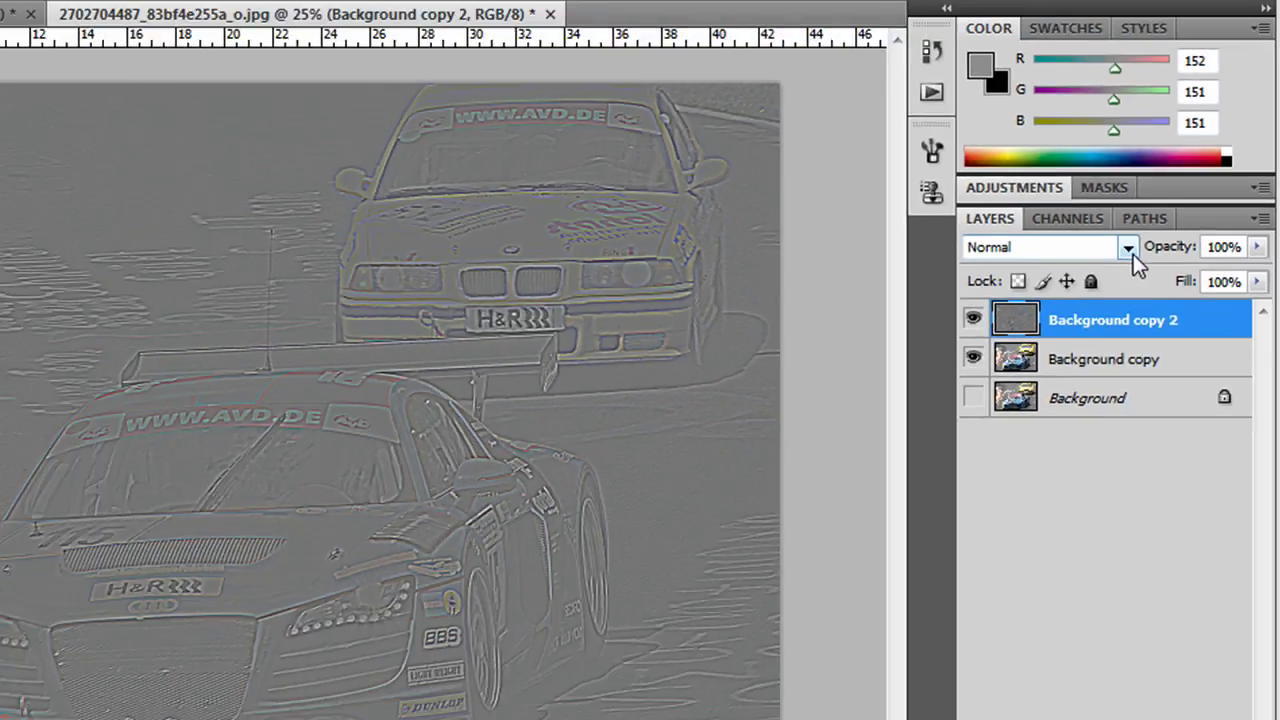
# Set the blend mode of the High Pass layer to Vivid Light.
pyautogui.click(818, 228)
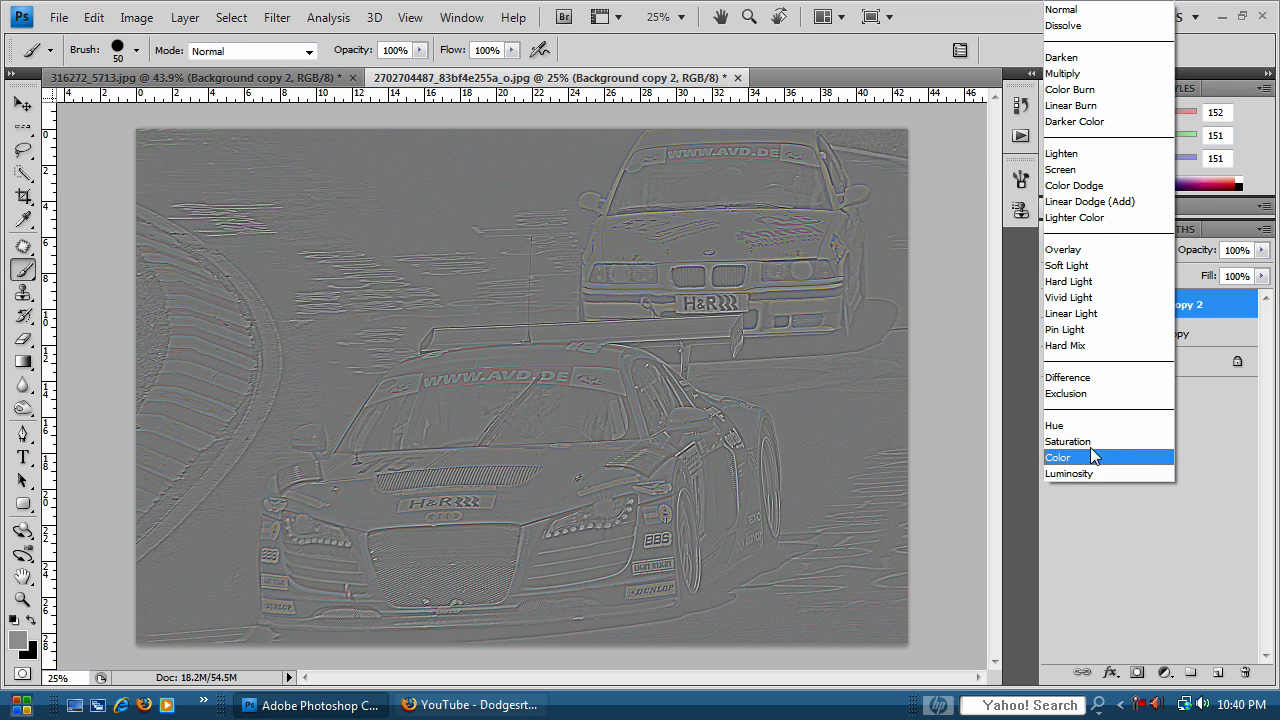
pyautogui.click(1081, 306)
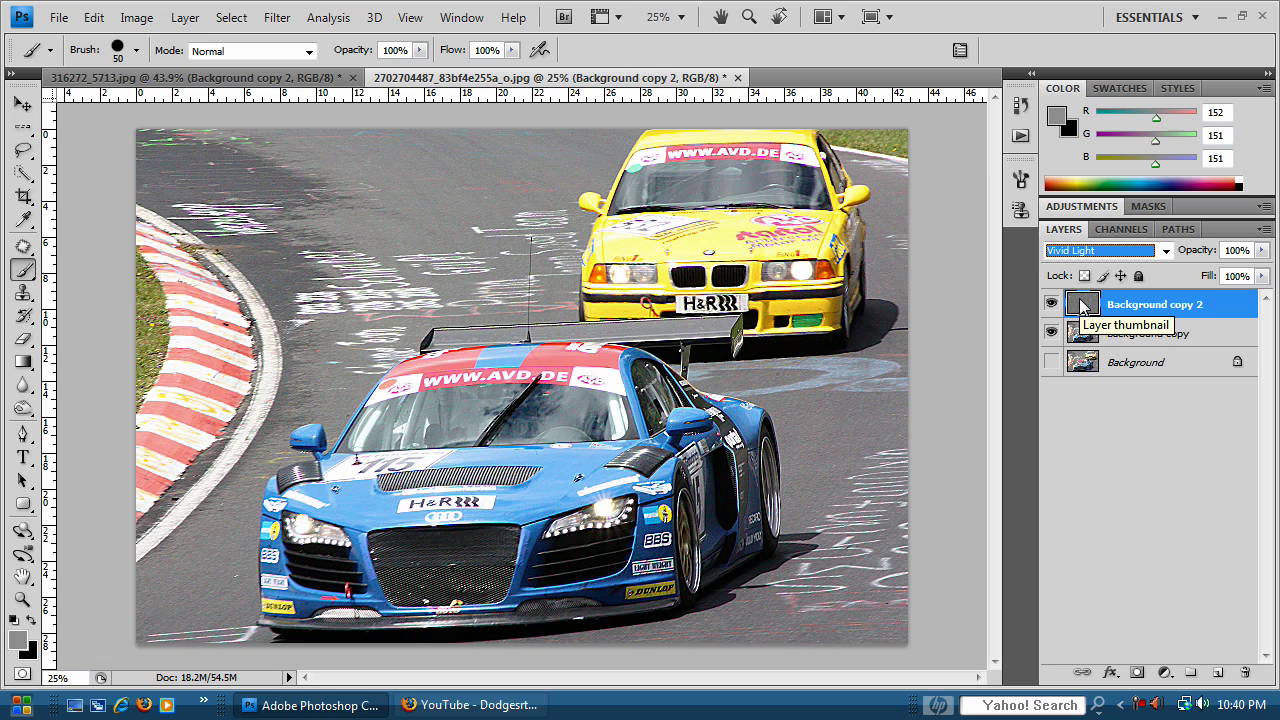
pyautogui.click(1197, 333)
pyautogui.click(1180, 306)
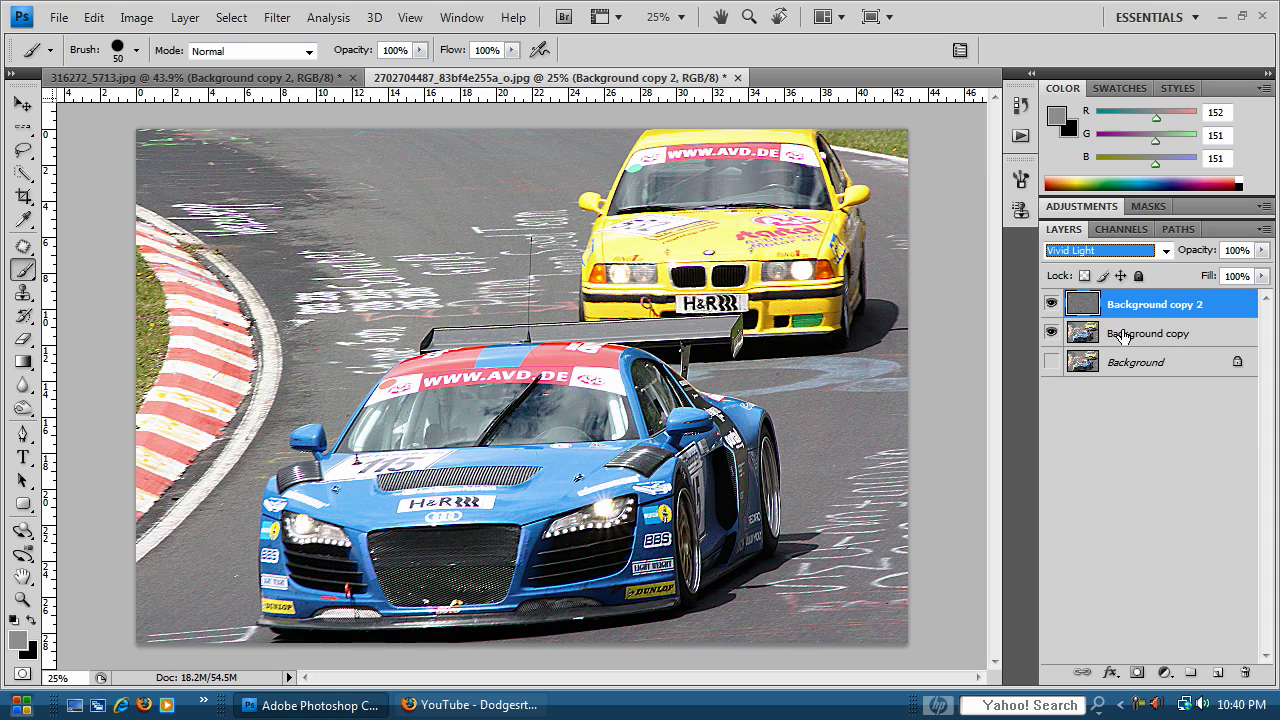
# Merge the visible layers into one, leaving out the hidden Background.
pyautogui.click(185, 17)
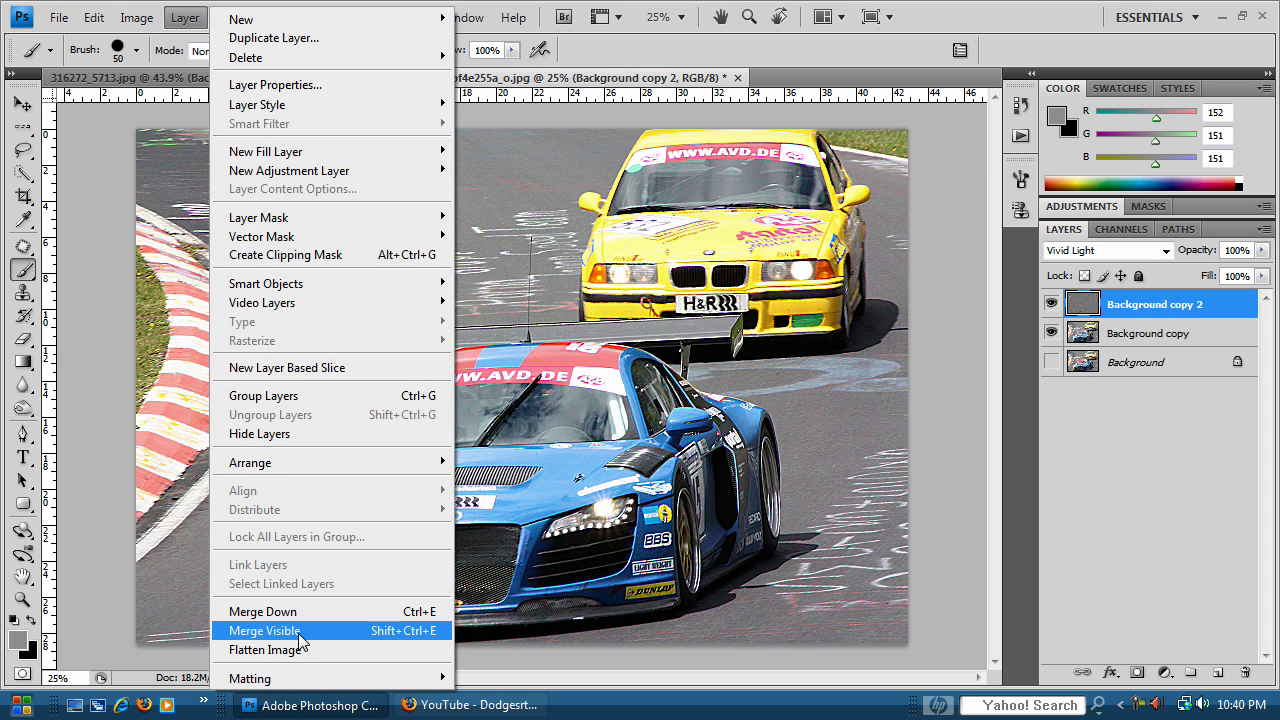
pyautogui.click(1215, 305)
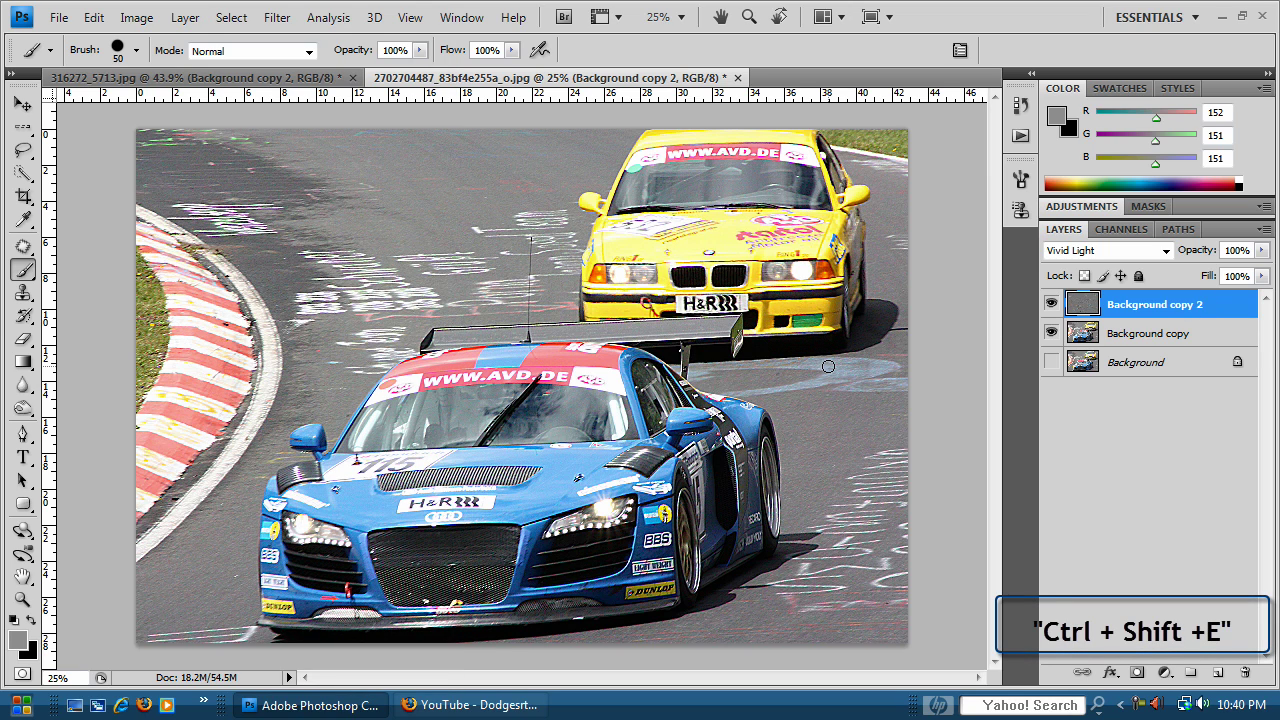
pyautogui.hotkey('ctrl', 'shift', 'e')
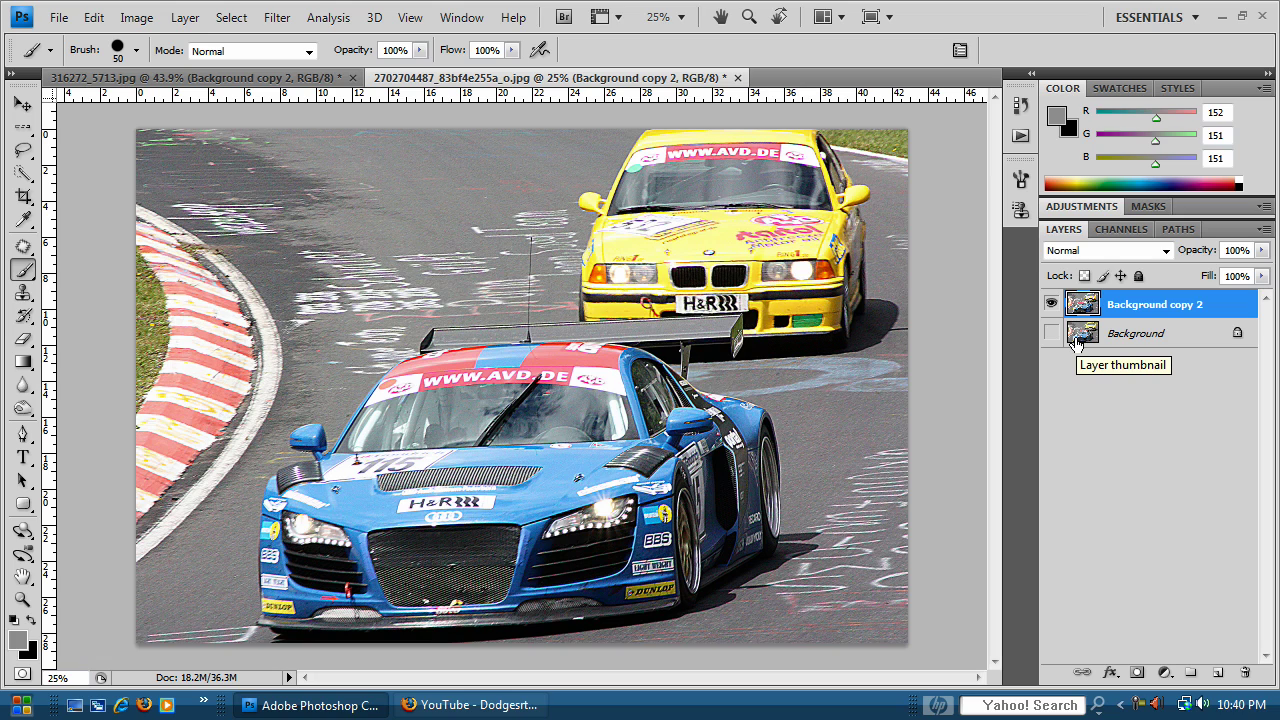
# Duplicate the merged layer and apply a High Pass filter with a radius of 7.0 pixels to the copy.
pyautogui.moveTo(1155, 303); pyautogui.dragTo(1219, 672)
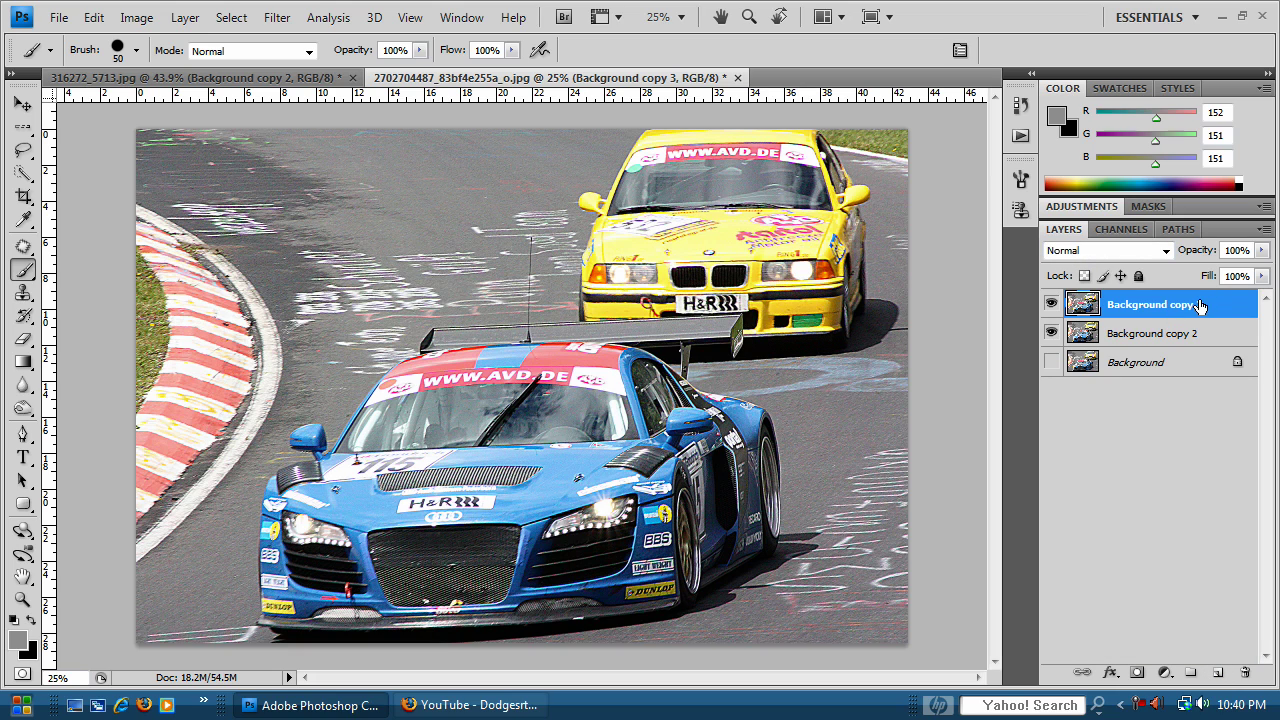
pyautogui.click(277, 18)
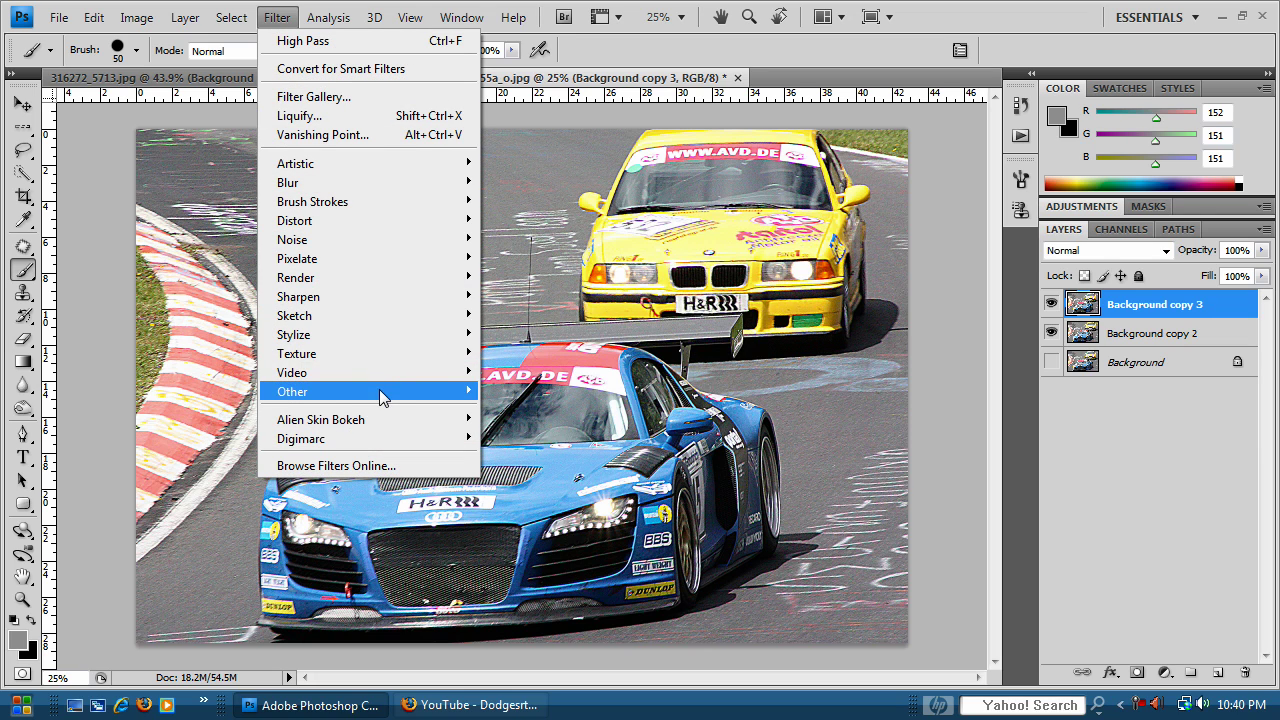
pyautogui.moveTo(380, 395)
pyautogui.click(525, 410)
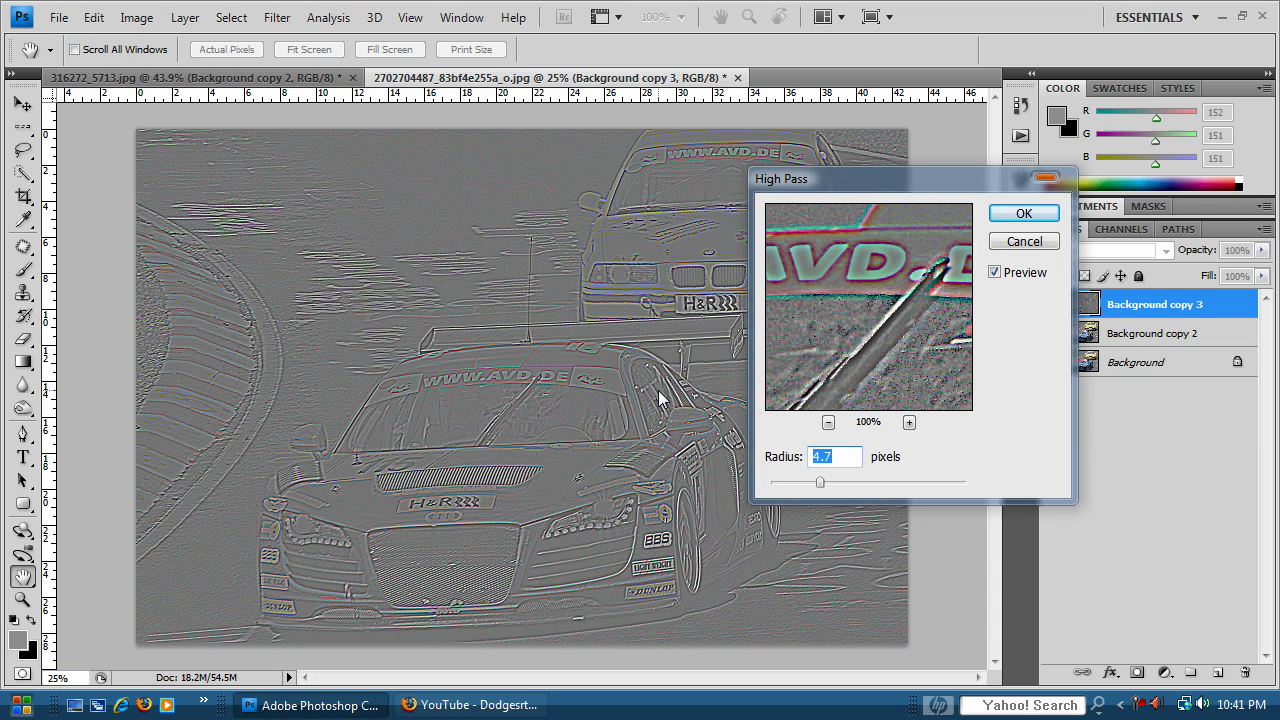
pyautogui.moveTo(819, 483); pyautogui.dragTo(838, 483)
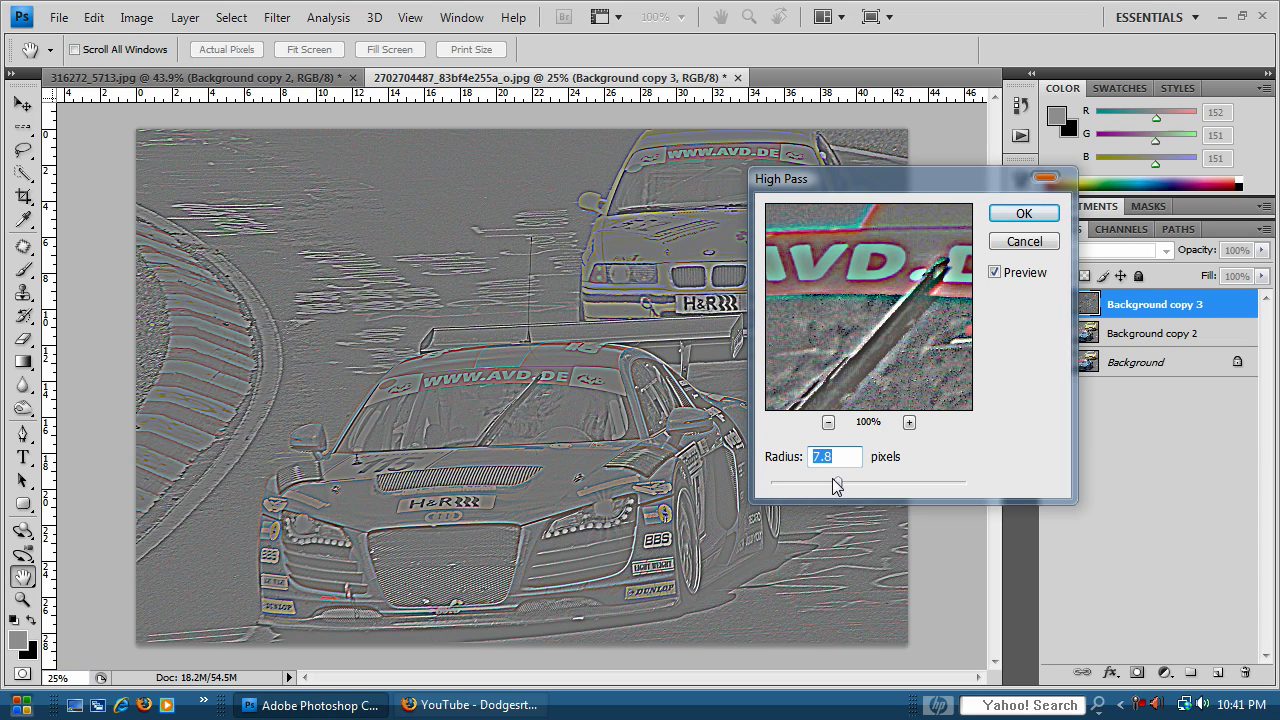
pyautogui.moveTo(836, 484); pyautogui.dragTo(834, 484)
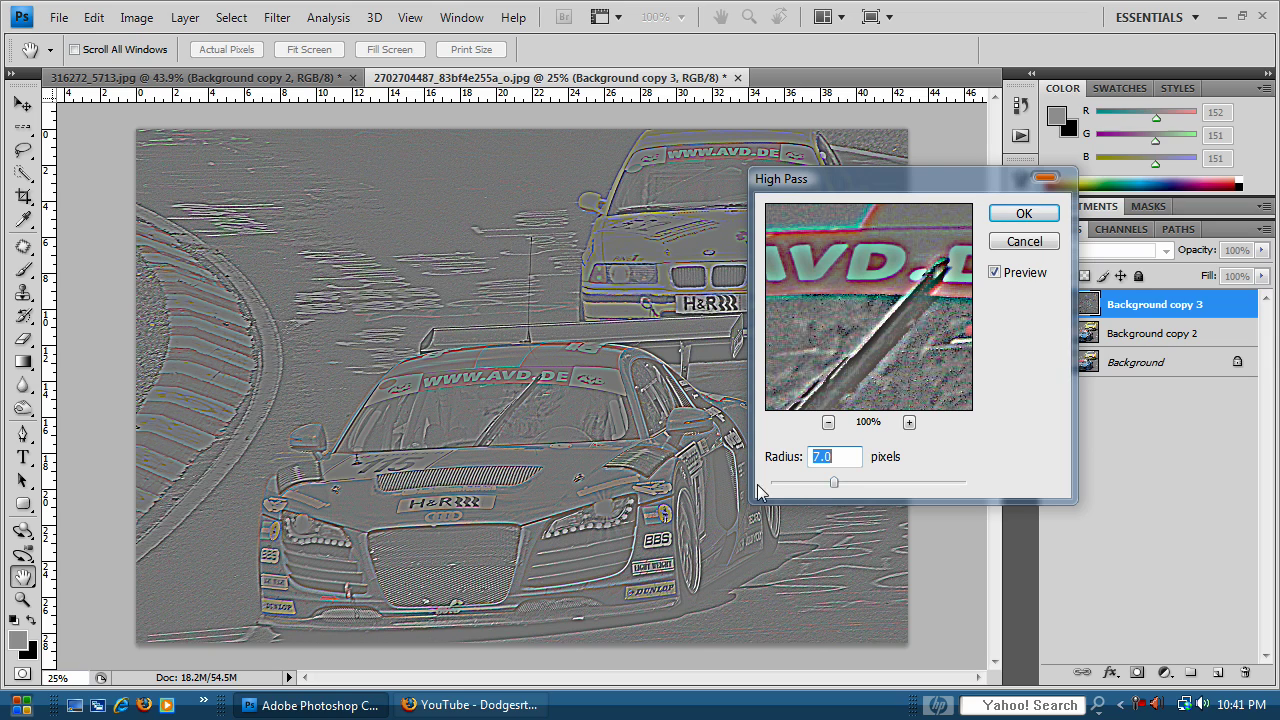
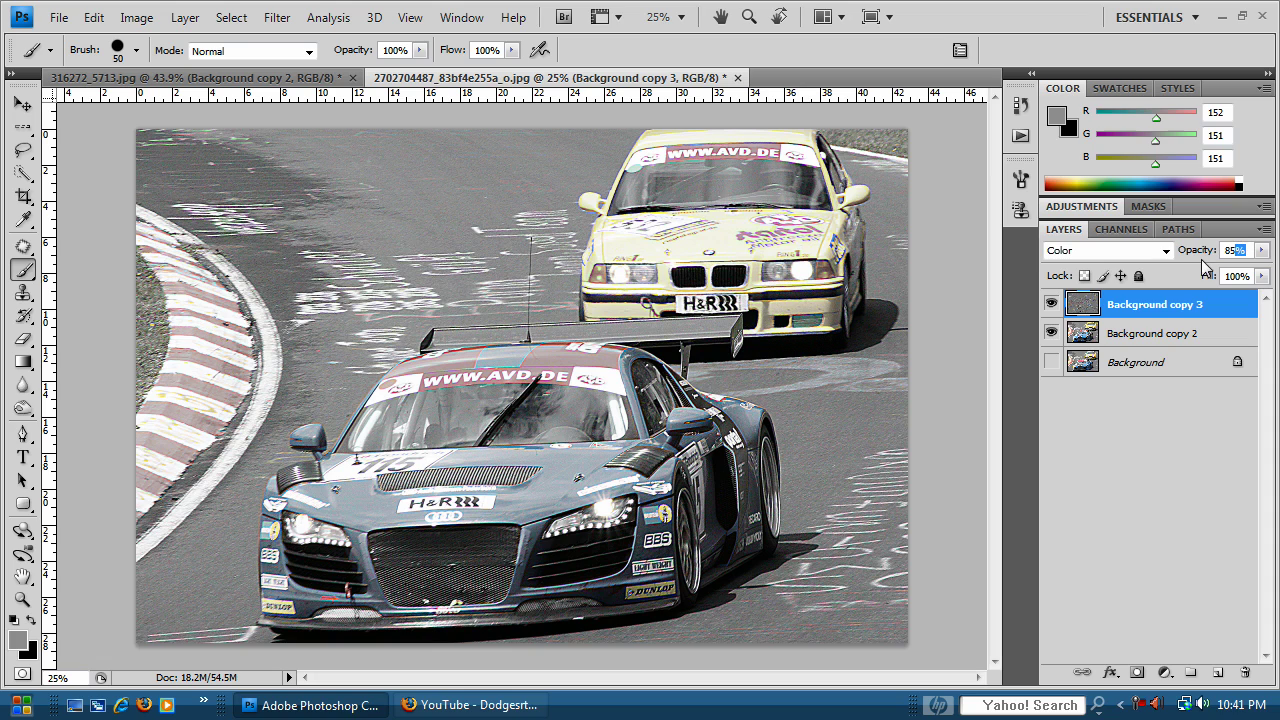
# Lower the opacity of the Color-blended High Pass layer and merge it with Background copy 2.
pyautogui.click(1198, 252)
pyautogui.moveTo(1198, 252)
pyautogui.mouseDown()
pyautogui.moveTo(1159, 258)
pyautogui.moveTo(1201, 256)
pyautogui.mouseUp()
pyautogui.moveTo(1201, 256); pyautogui.dragTo(1201, 256)
pyautogui.moveTo(1204, 256); pyautogui.dragTo(1268, 249)
pyautogui.moveTo(1212, 255); pyautogui.dragTo(1178, 257)
pyautogui.keyDown('shift'); pyautogui.click(1145, 345); pyautogui.keyUp('shift')
pyautogui.hotkey('ctrl', 'e')
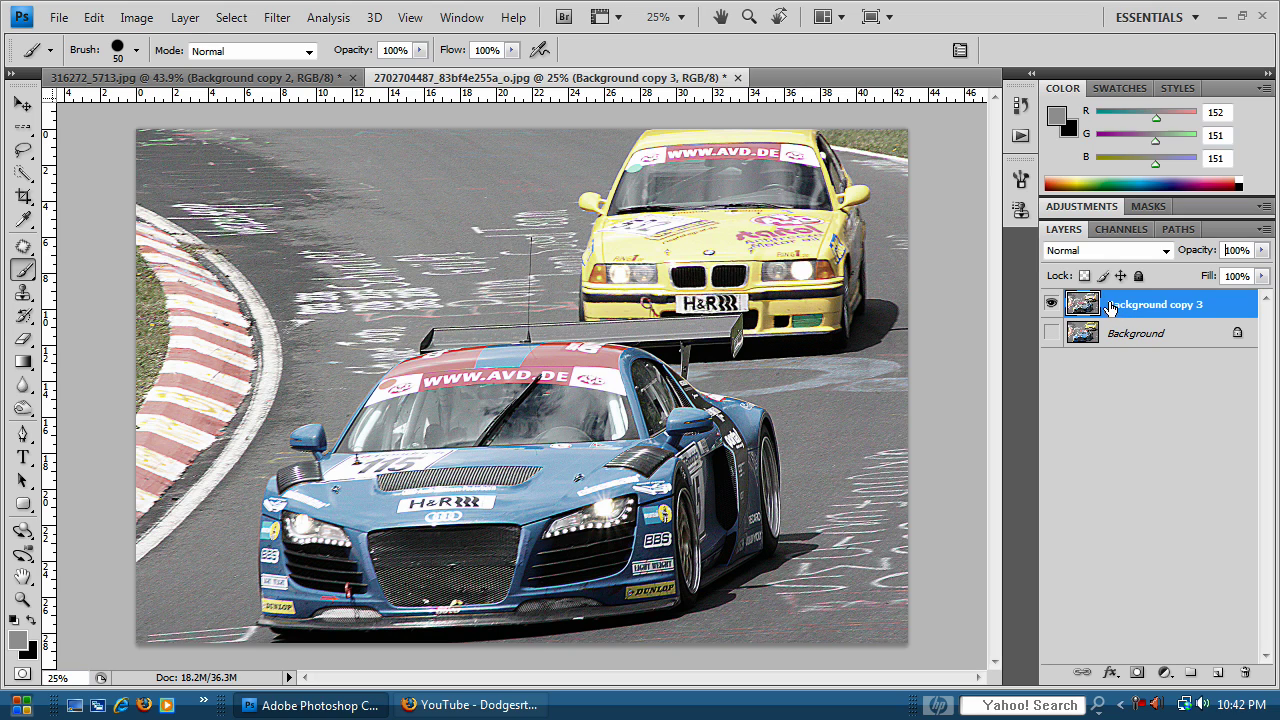
# Duplicate the merged layer and start a Surface Blur on the copy with a threshold of 23 levels.
pyautogui.moveTo(1150, 304); pyautogui.dragTo(1220, 677)
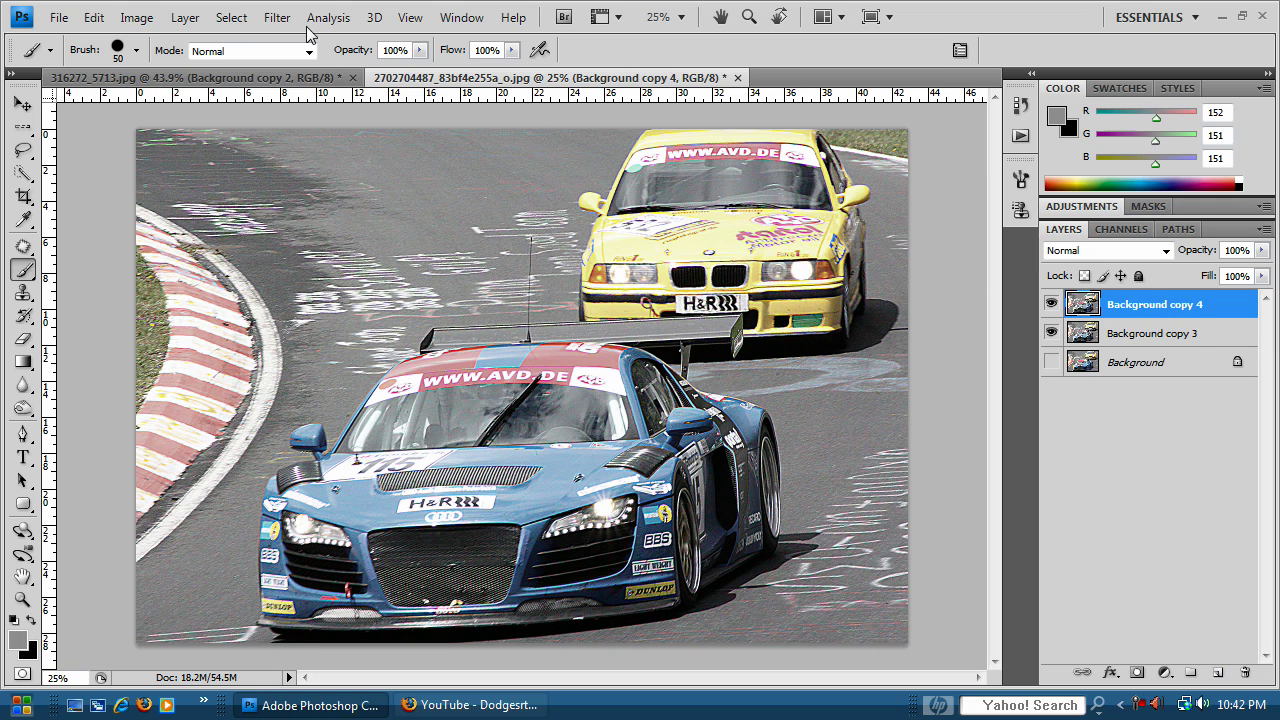
pyautogui.click(277, 17)
pyautogui.moveTo(339, 186)
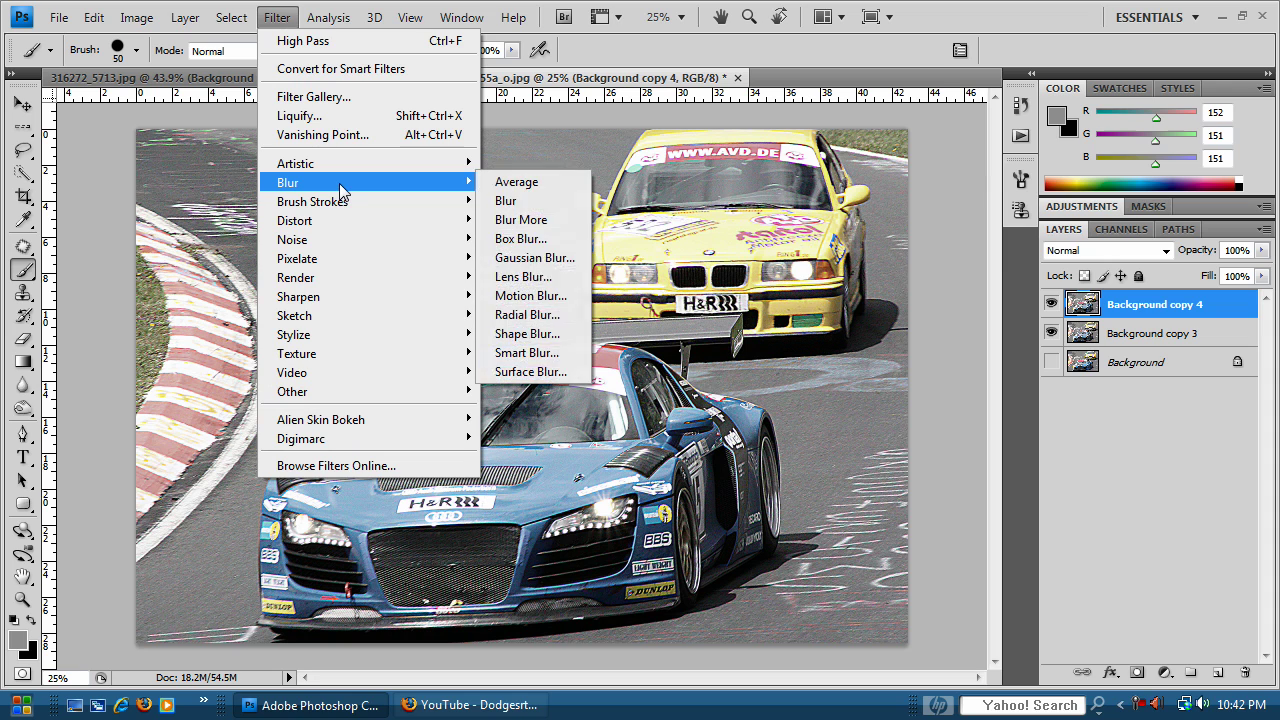
pyautogui.click(546, 374)
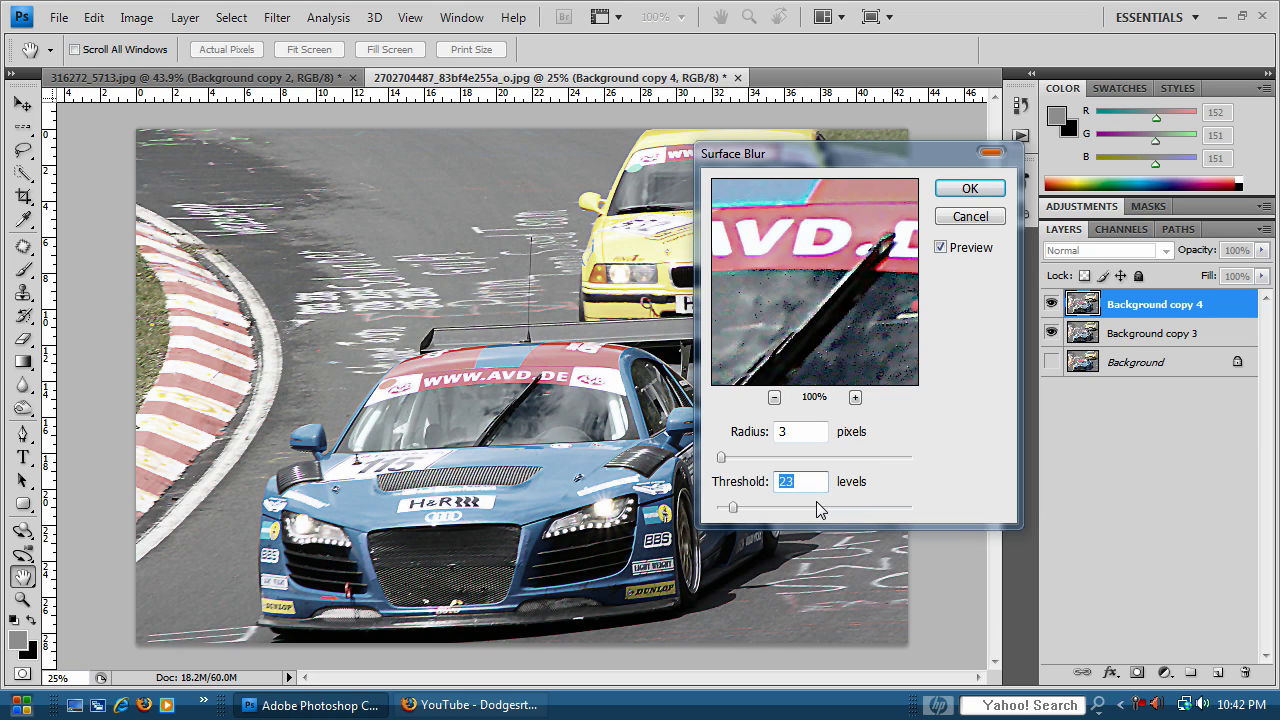
pyautogui.doubleClick(792, 432)
pyautogui.moveTo(761, 509); pyautogui.dragTo(780, 508)
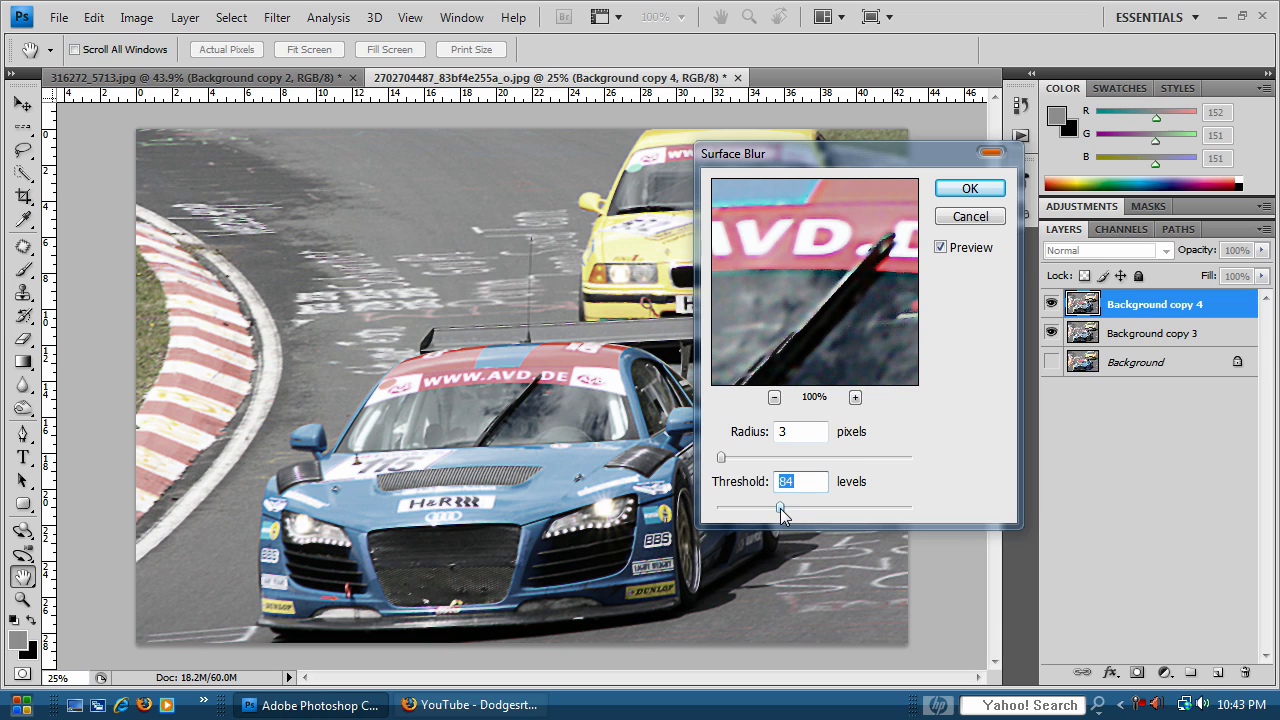
pyautogui.moveTo(780, 508); pyautogui.dragTo(727, 513)
pyautogui.moveTo(725, 511); pyautogui.dragTo(735, 510)
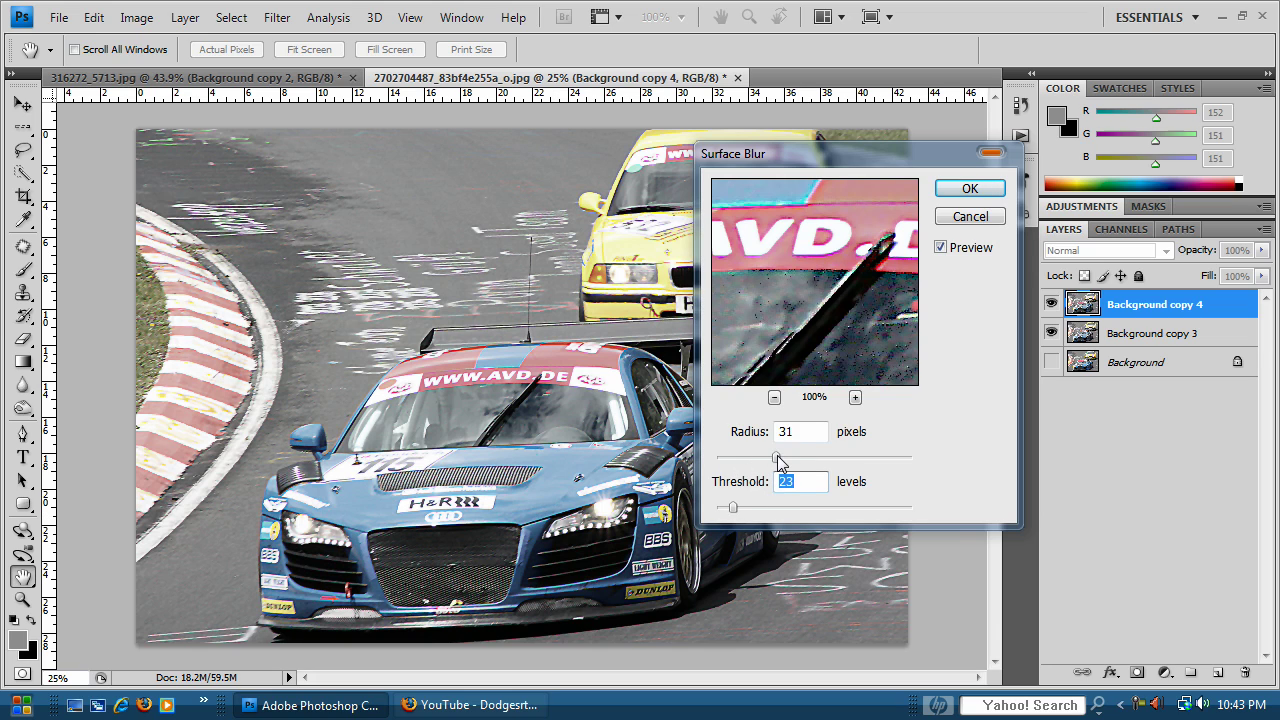
# Set the Surface Blur radius to 3 pixels and apply the filter.
pyautogui.moveTo(780, 462); pyautogui.dragTo(726, 466)
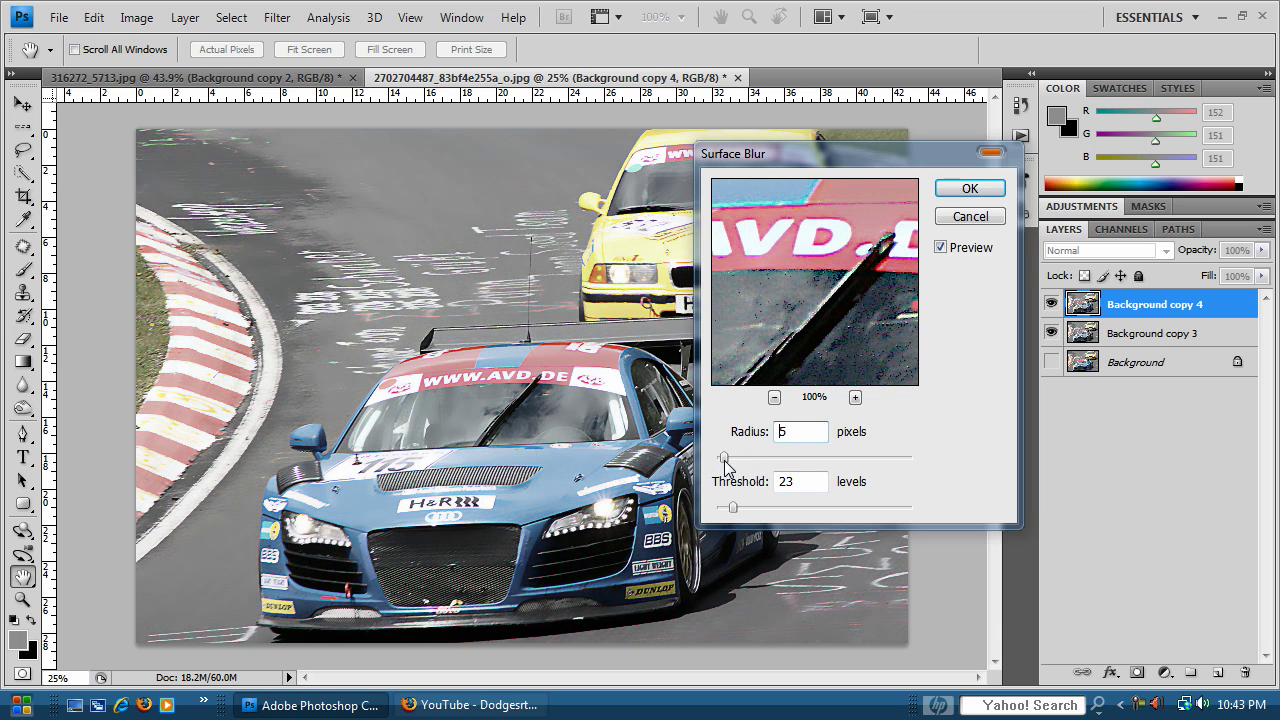
pyautogui.click(806, 432)
pyautogui.press('BackSpace')
pyautogui.write('3')
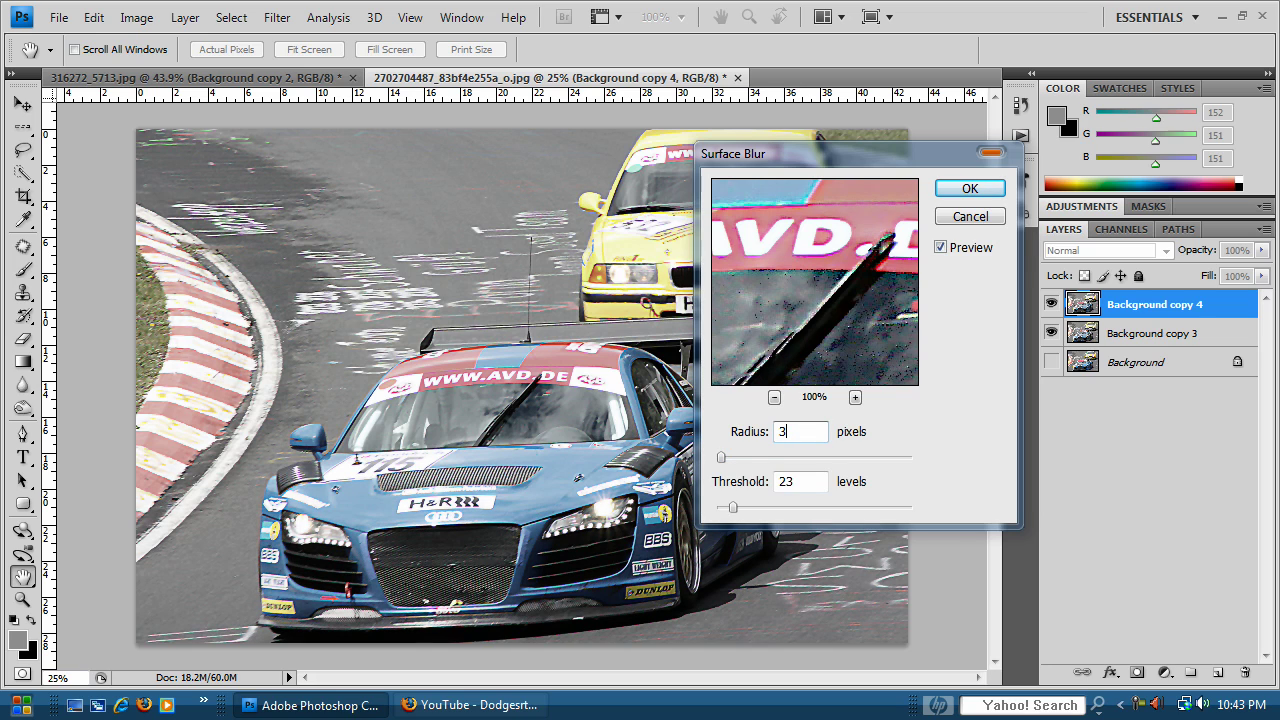
pyautogui.click(969, 189)
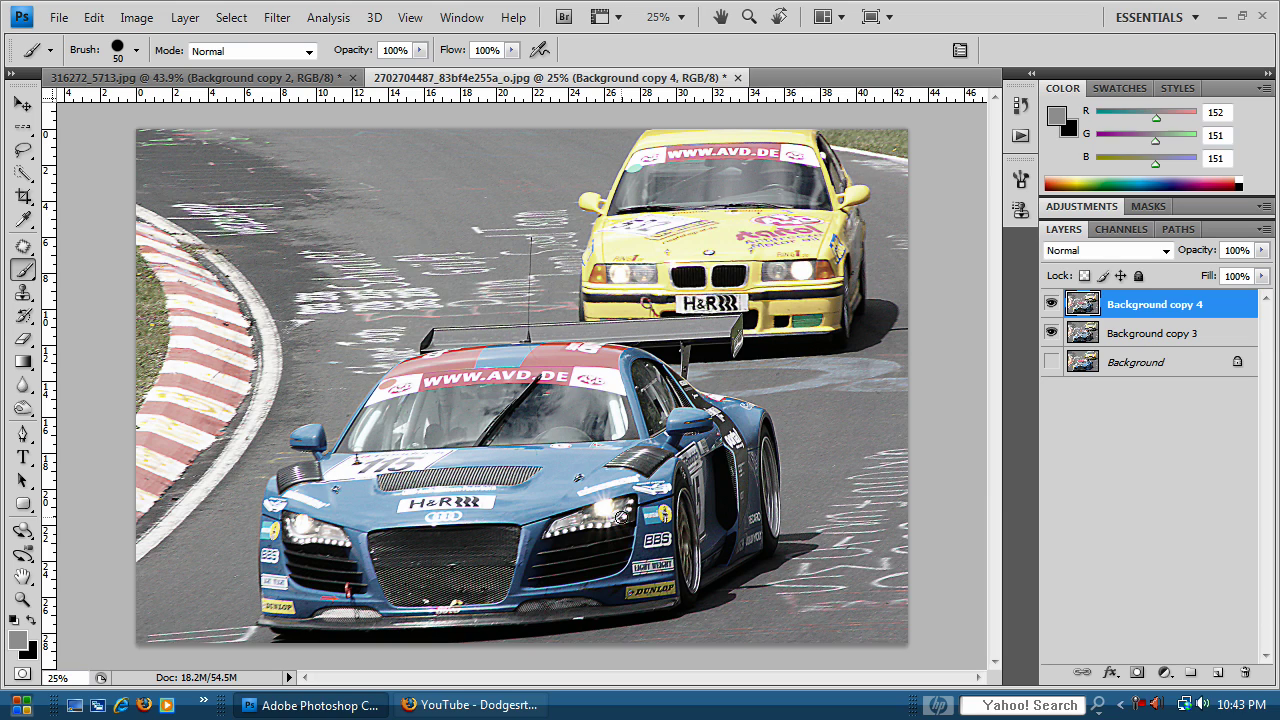
# Add a layer mask to the blurred Background copy 4 and choose the Brush tool.
pyautogui.click(1138, 677)
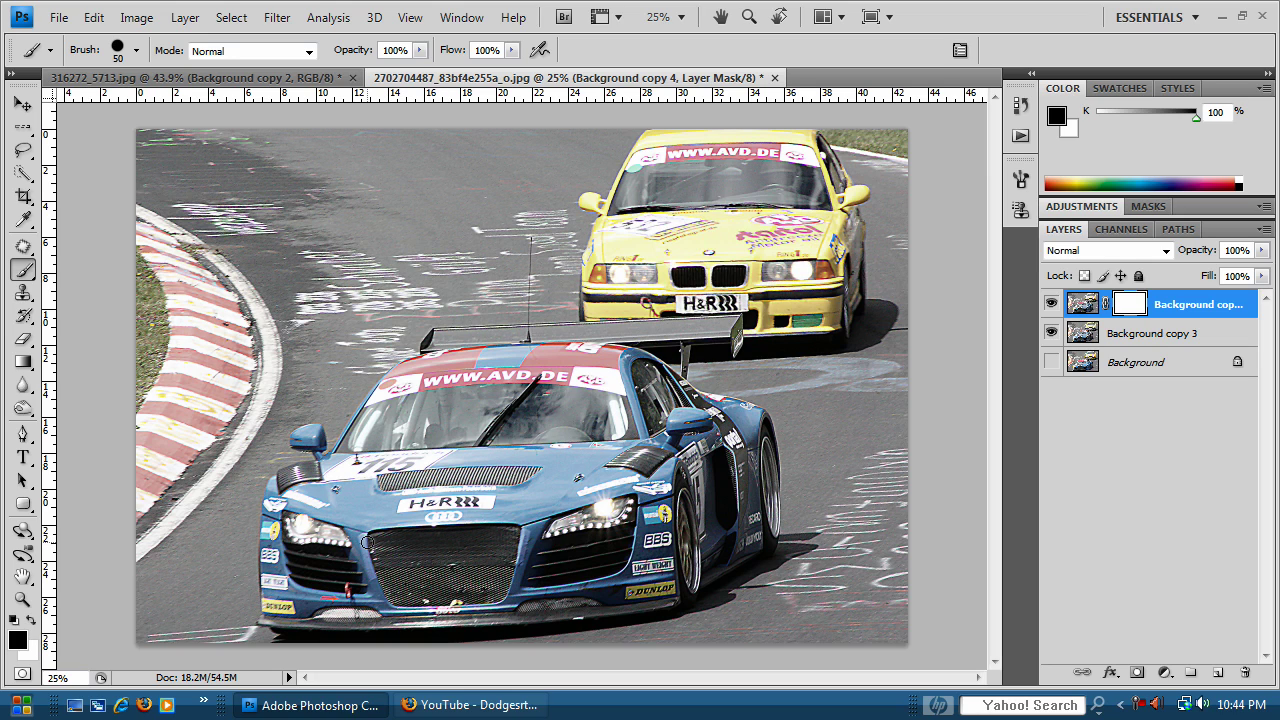
pyautogui.click(26, 276)
pyautogui.click(89, 268)
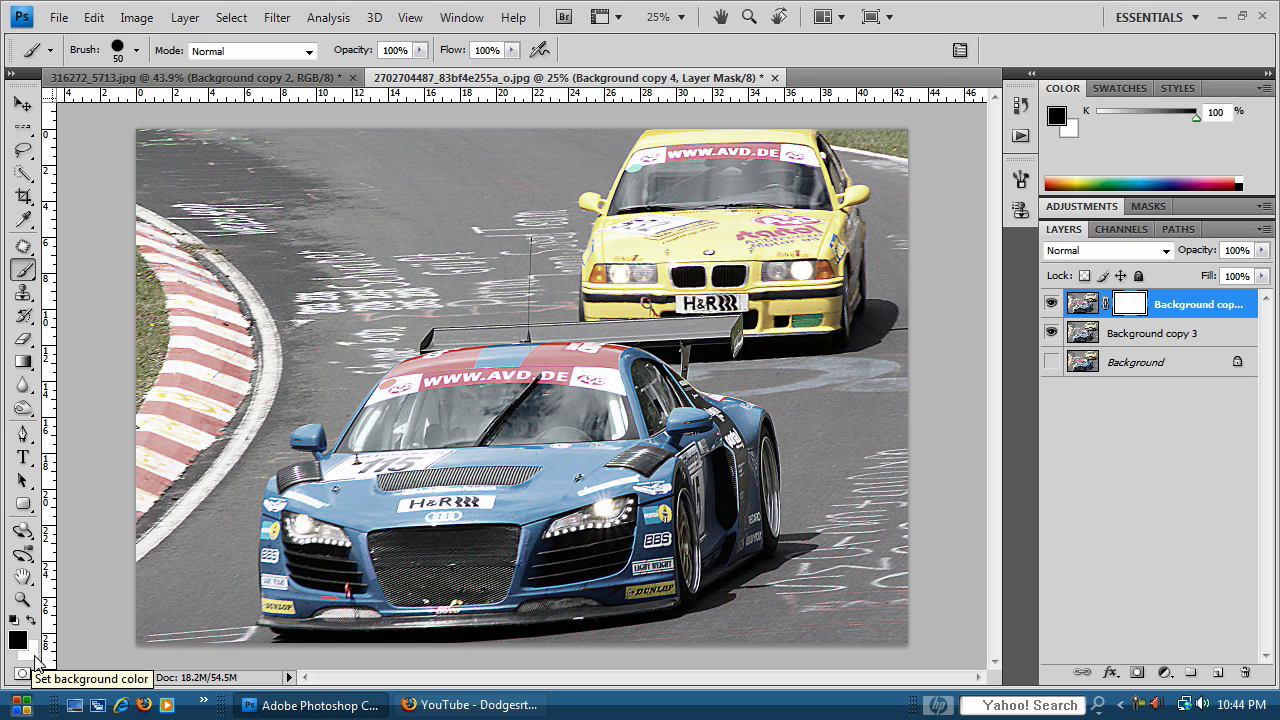
# Reset the painting colors, make black the foreground color, and target the layer mask of Background copy 4.
pyautogui.press('d')
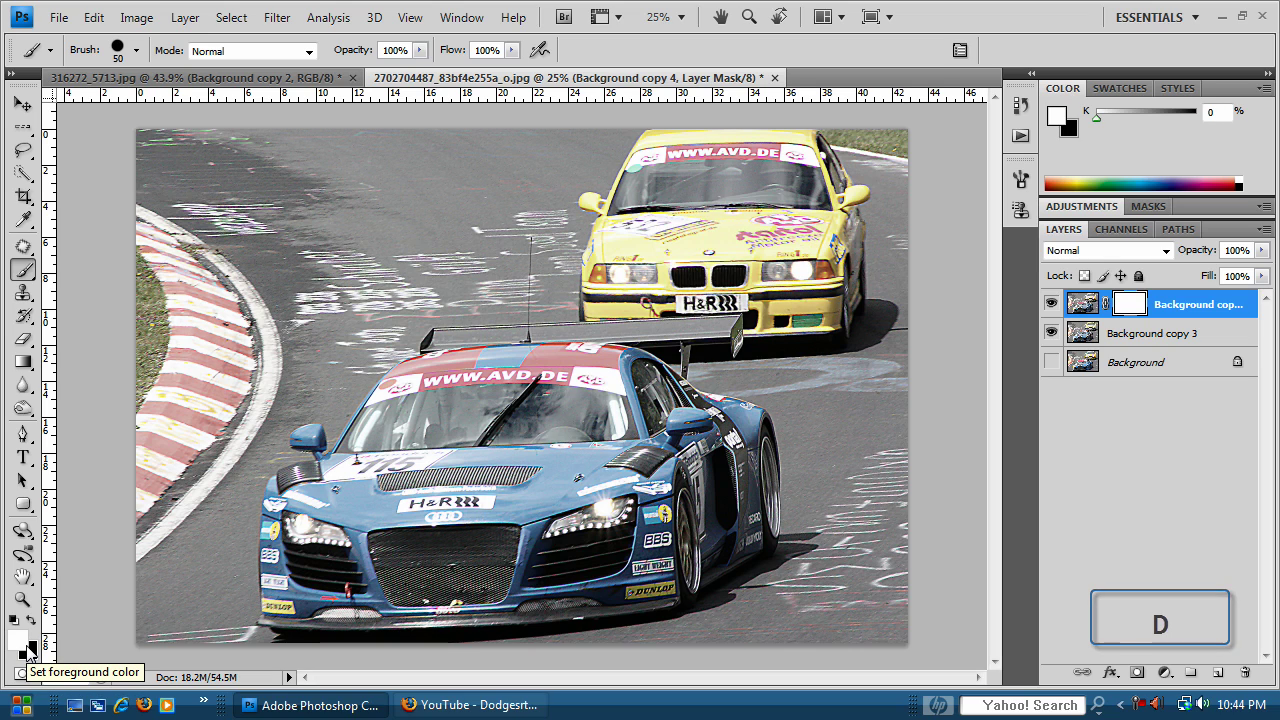
pyautogui.press('x')
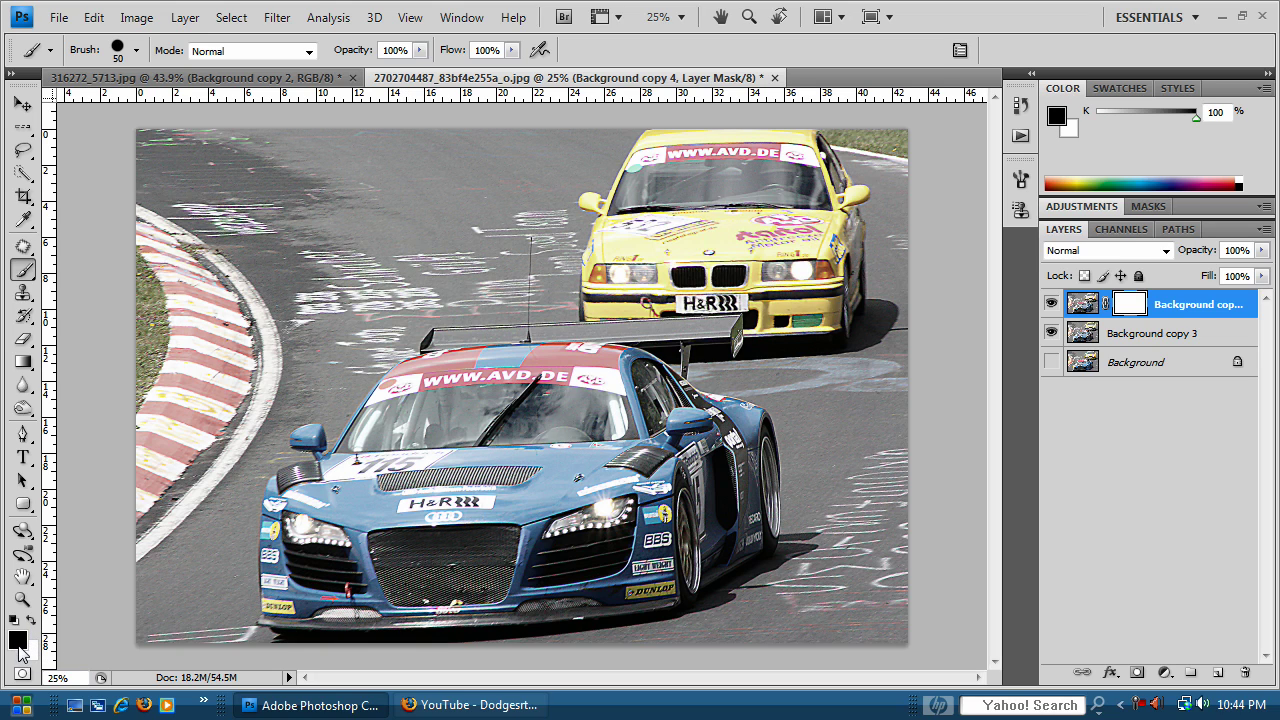
pyautogui.click(1080, 306)
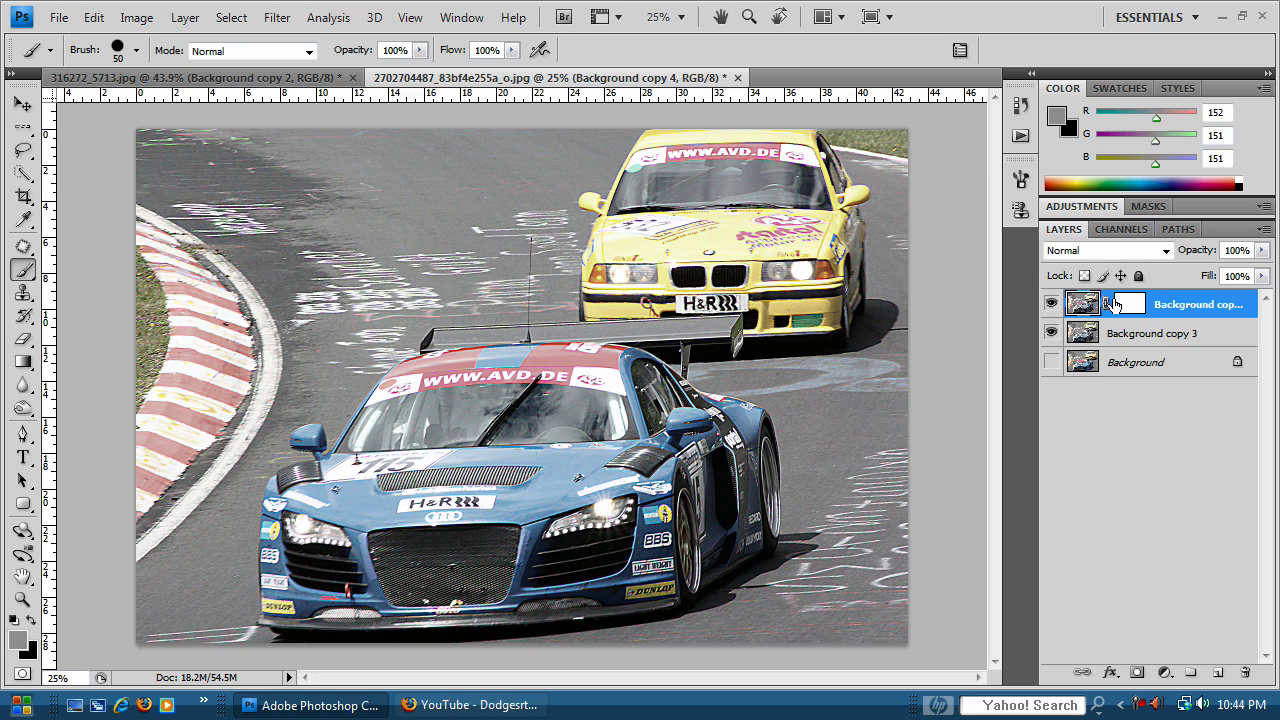
pyautogui.click(1131, 311)
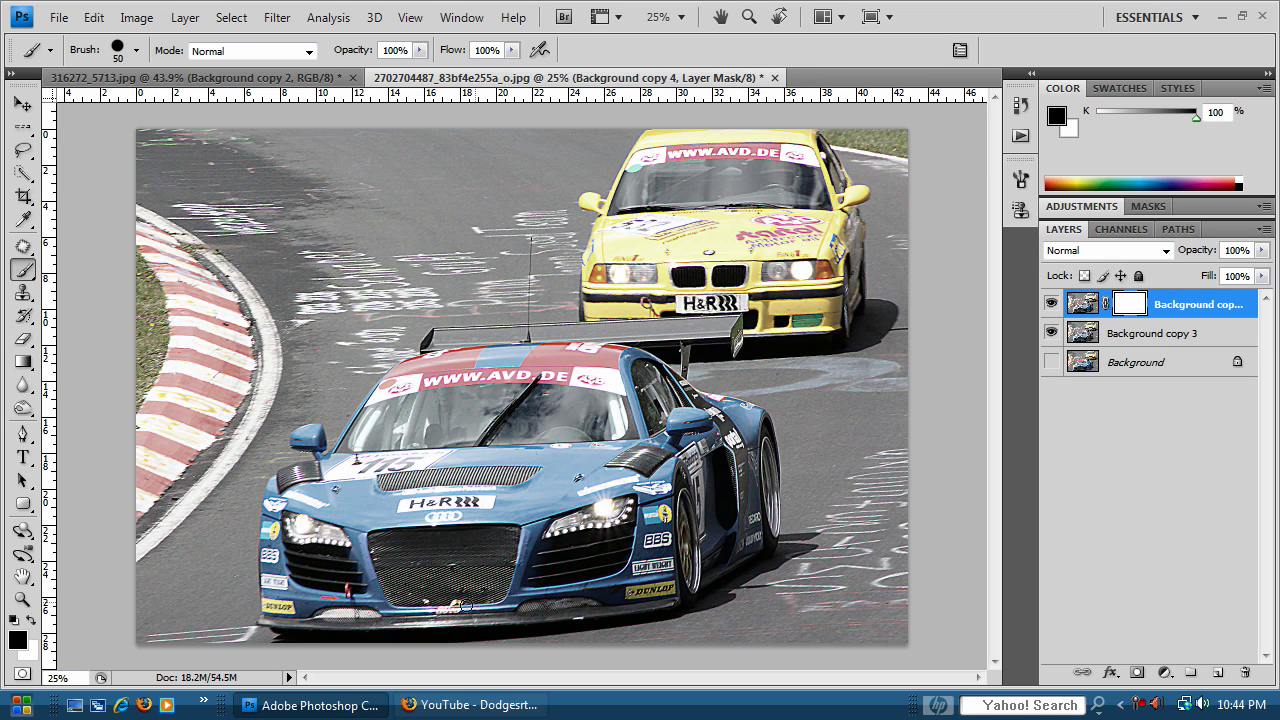
# Paint black on the mask over the blue car's front grille and central hood vent to bring back their sharp detail.
pyautogui.scroll(5, 465, 560)
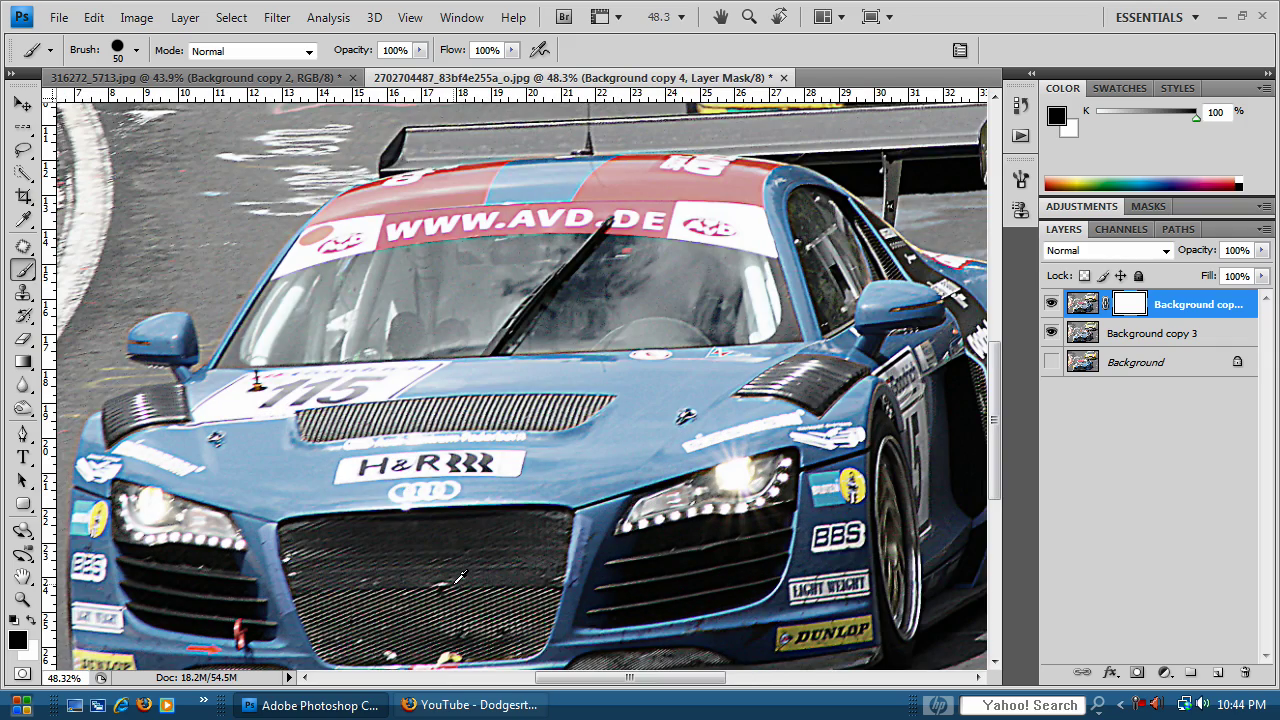
pyautogui.moveTo(535, 403); pyautogui.dragTo(605, 229)
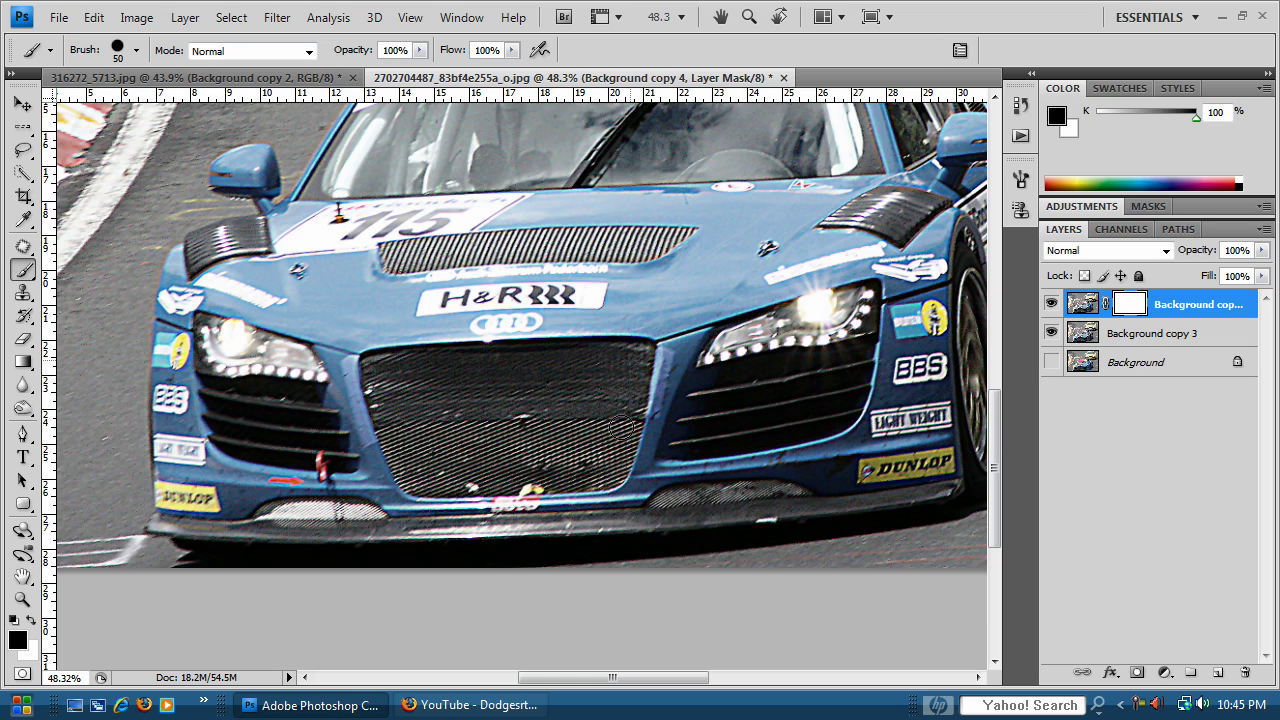
pyautogui.moveTo(412, 373)
pyautogui.mouseDown()
pyautogui.moveTo(408, 430)
pyautogui.moveTo(488, 392)
pyautogui.moveTo(576, 408)
pyautogui.mouseUp()
pyautogui.scroll(3, 500, 210)
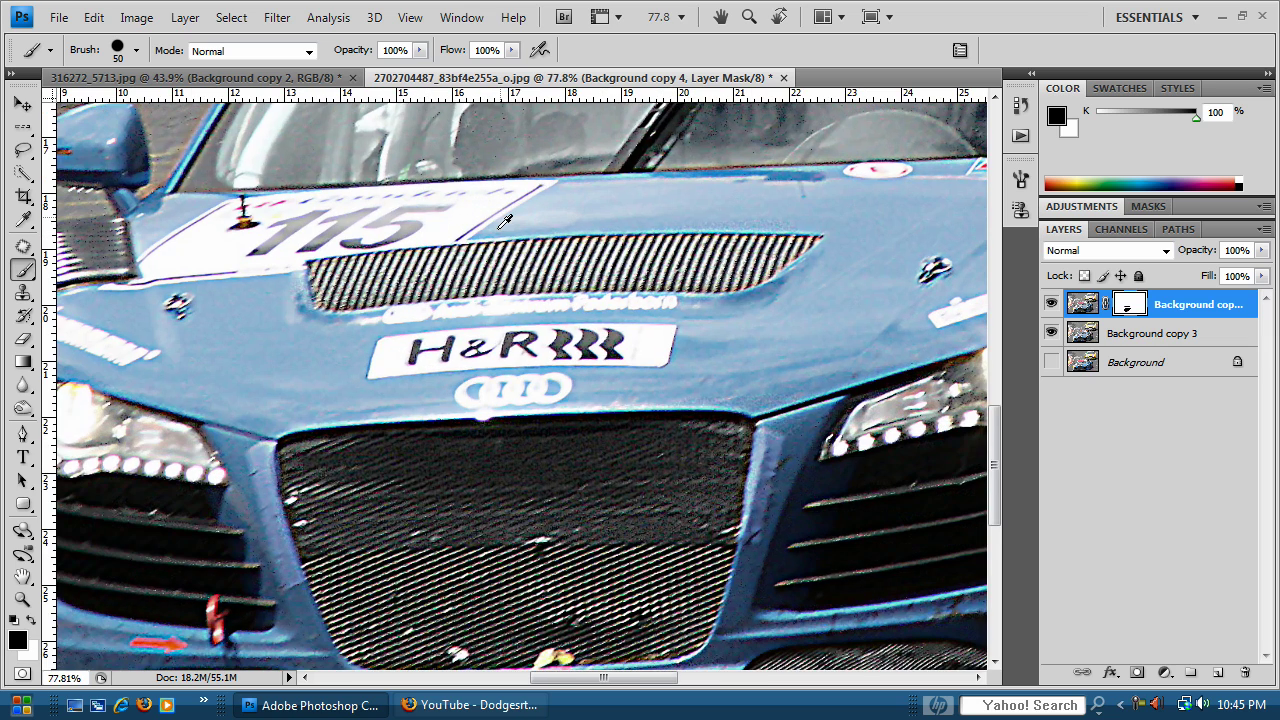
pyautogui.moveTo(363, 311); pyautogui.dragTo(940, 222)
# Paint black on the mask over the blue car's curb-side fender vent.
pyautogui.moveTo(509, 146); pyautogui.dragTo(504, 306)
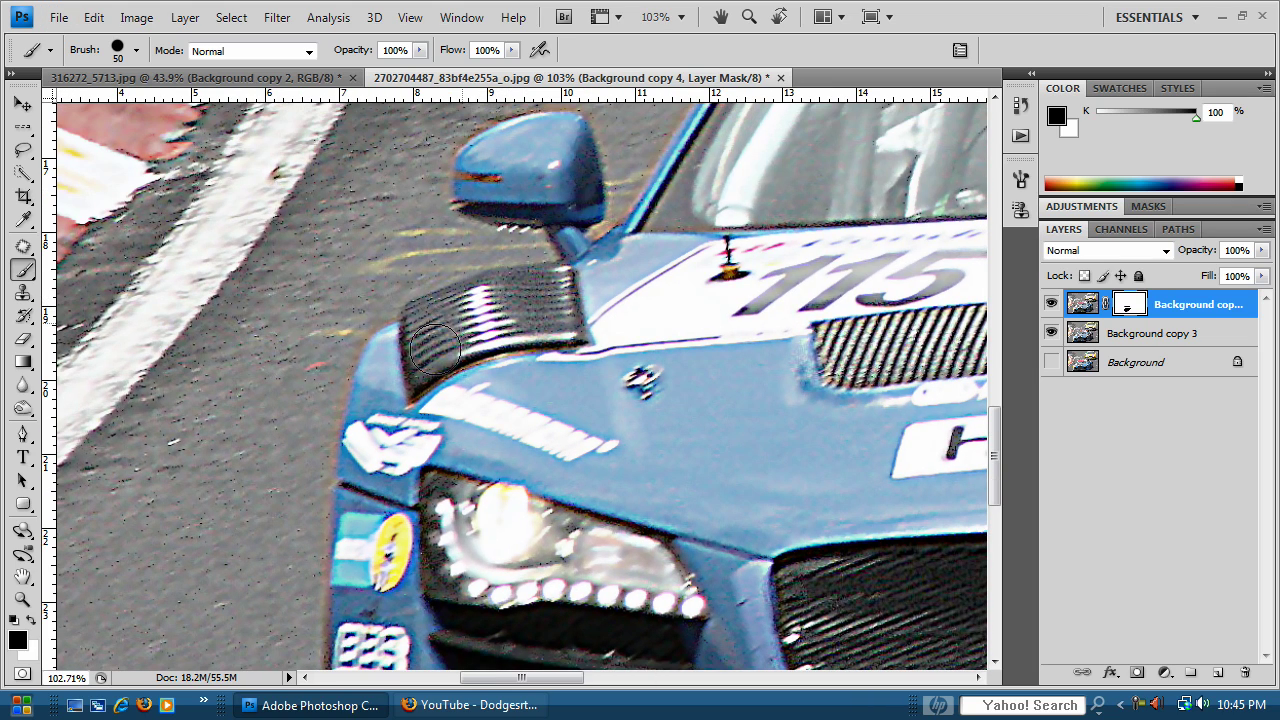
pyautogui.moveTo(493, 292)
pyautogui.mouseDown()
pyautogui.moveTo(455, 318)
pyautogui.moveTo(439, 298)
pyautogui.moveTo(472, 345)
pyautogui.moveTo(500, 268)
pyautogui.moveTo(540, 316)
pyautogui.moveTo(510, 327)
pyautogui.moveTo(540, 323)
pyautogui.moveTo(542, 292)
pyautogui.moveTo(531, 321)
pyautogui.moveTo(531, 294)
pyautogui.moveTo(544, 324)
pyautogui.moveTo(555, 319)
pyautogui.moveTo(557, 293)
pyautogui.moveTo(458, 348)
pyautogui.moveTo(445, 333)
pyautogui.moveTo(423, 351)
pyautogui.moveTo(504, 296)
pyautogui.moveTo(472, 340)
pyautogui.moveTo(525, 314)
pyautogui.mouseUp()
pyautogui.press('x')
pyautogui.press('x')
pyautogui.press('space')
pyautogui.moveTo(442, 280); pyautogui.dragTo(410, 306)
# Paint black on the mask over the blue car's other fender vent, above the visible front wheel.
pyautogui.moveTo(786, 366); pyautogui.dragTo(386, 371)
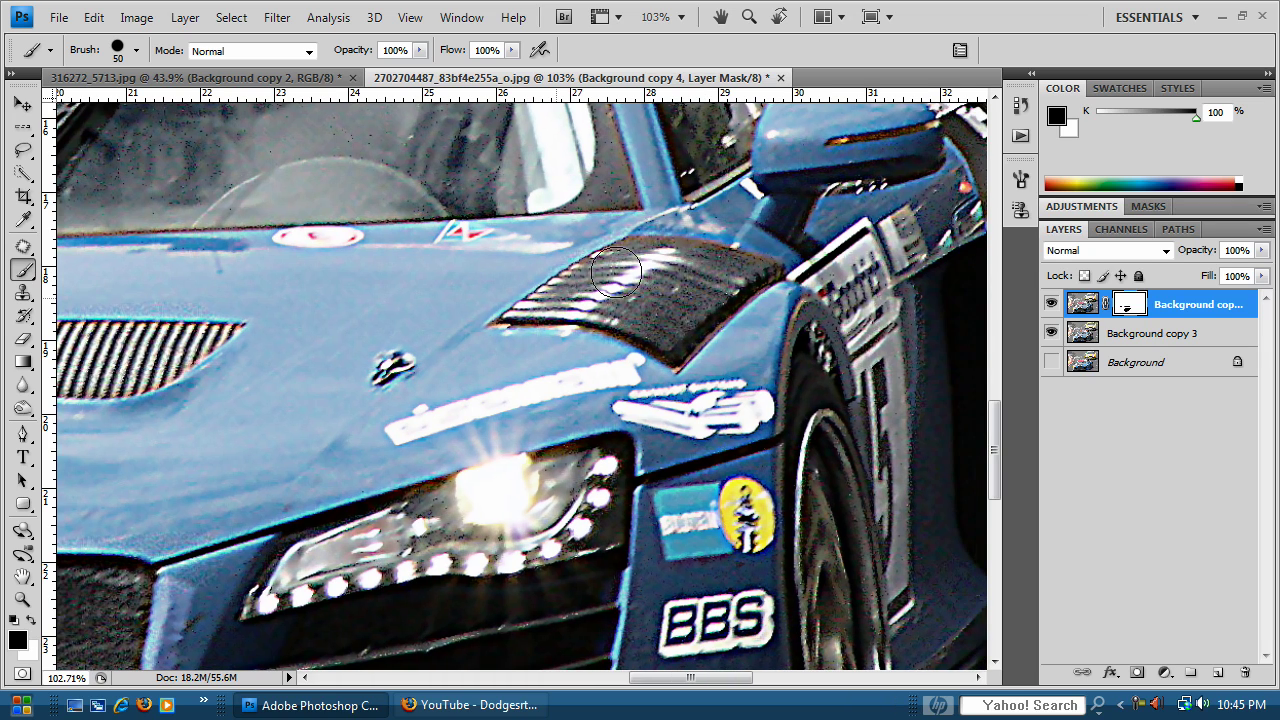
pyautogui.press('space')
pyautogui.moveTo(884, 341)
pyautogui.mouseDown()
pyautogui.moveTo(614, 434)
pyautogui.moveTo(484, 384)
pyautogui.mouseUp()
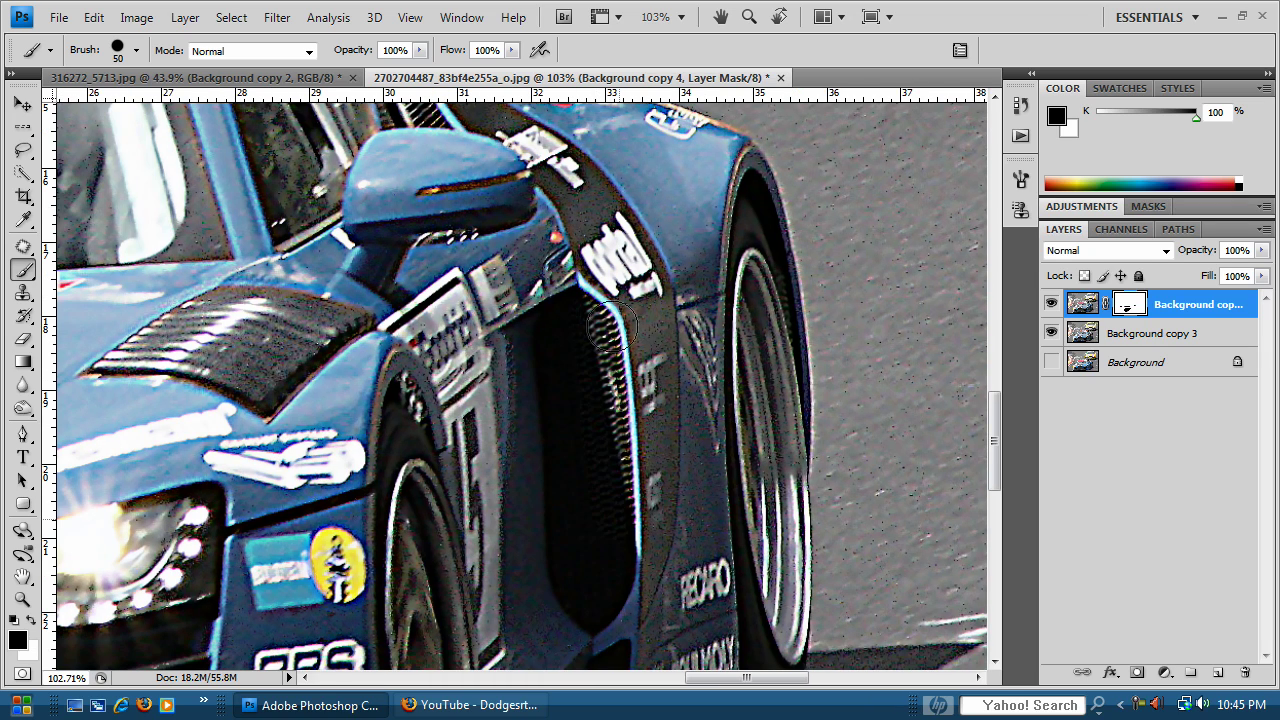
pyautogui.hotkey('ctrl', '-')
pyautogui.hotkey('ctrl', '-')
pyautogui.hotkey('ctrl', '-')
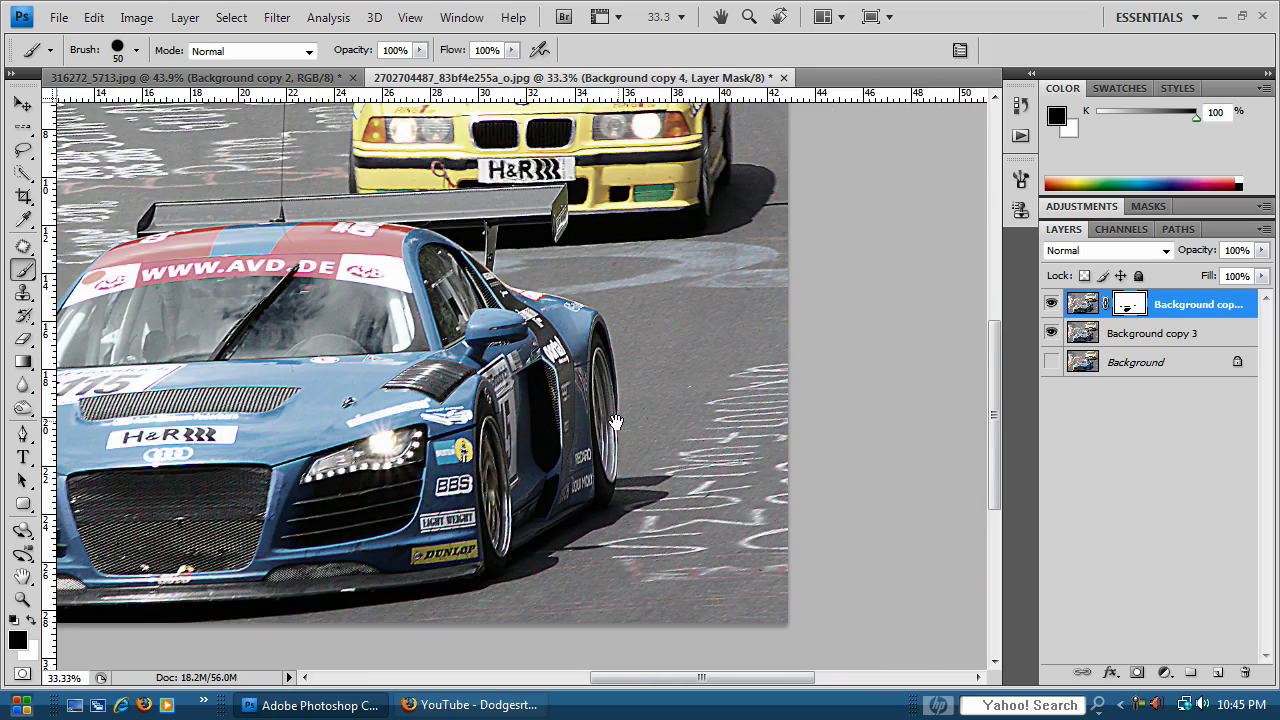
pyautogui.moveTo(614, 422)
pyautogui.mouseDown()
pyautogui.moveTo(874, 377)
pyautogui.moveTo(882, 427)
pyautogui.mouseUp()
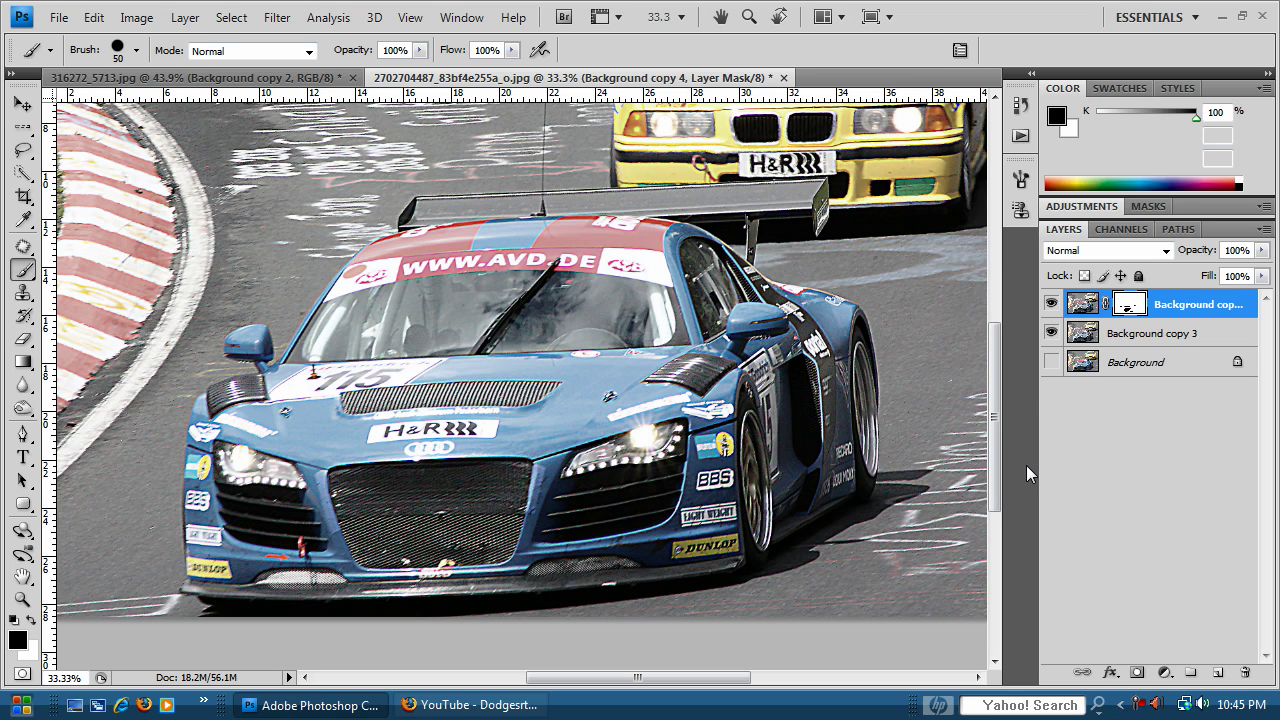
# Merge the visible layers into Background copy 4 and start an Unsharp Mask on the result.
pyautogui.hotkey('ctrl', 'shift', 'e')
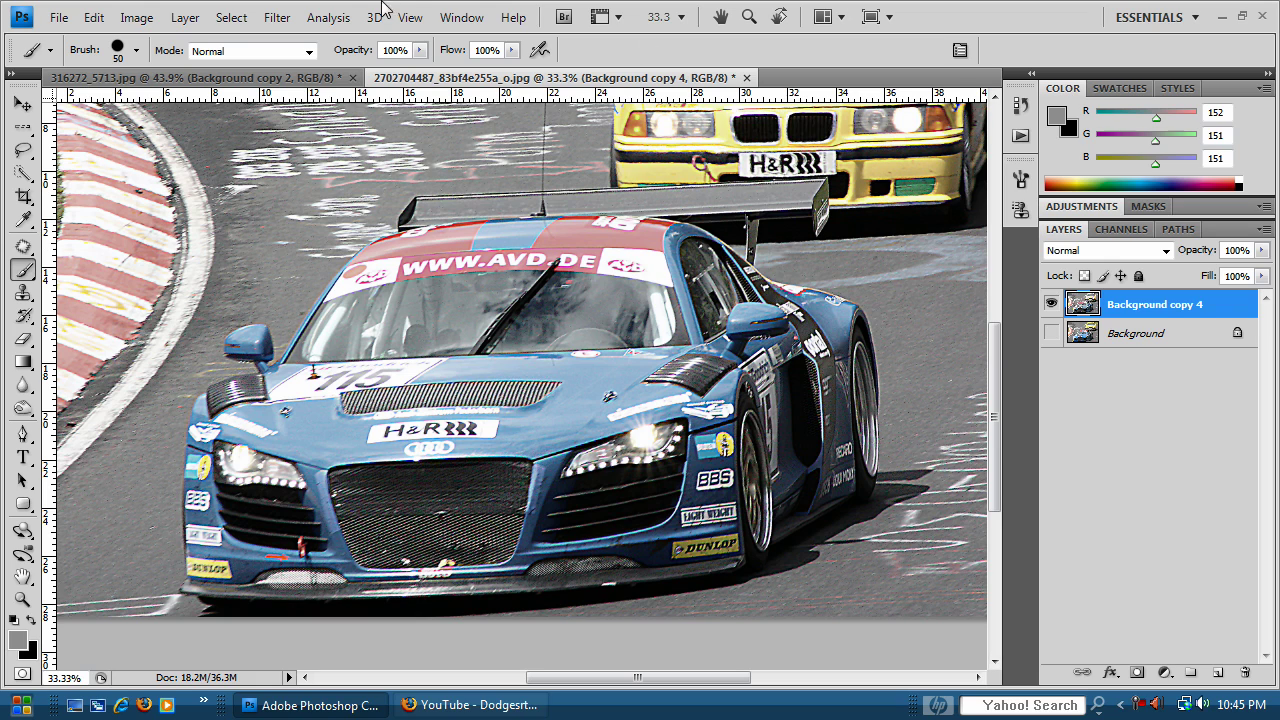
pyautogui.click(271, 20)
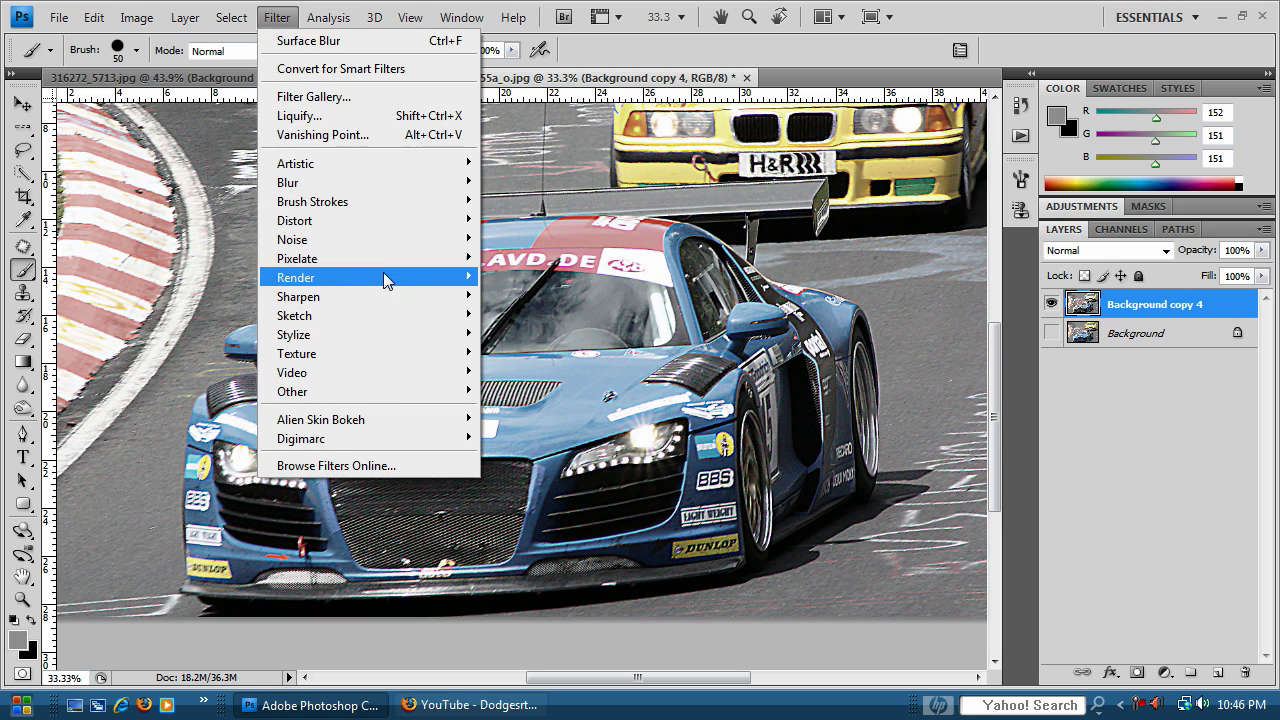
pyautogui.moveTo(369, 297)
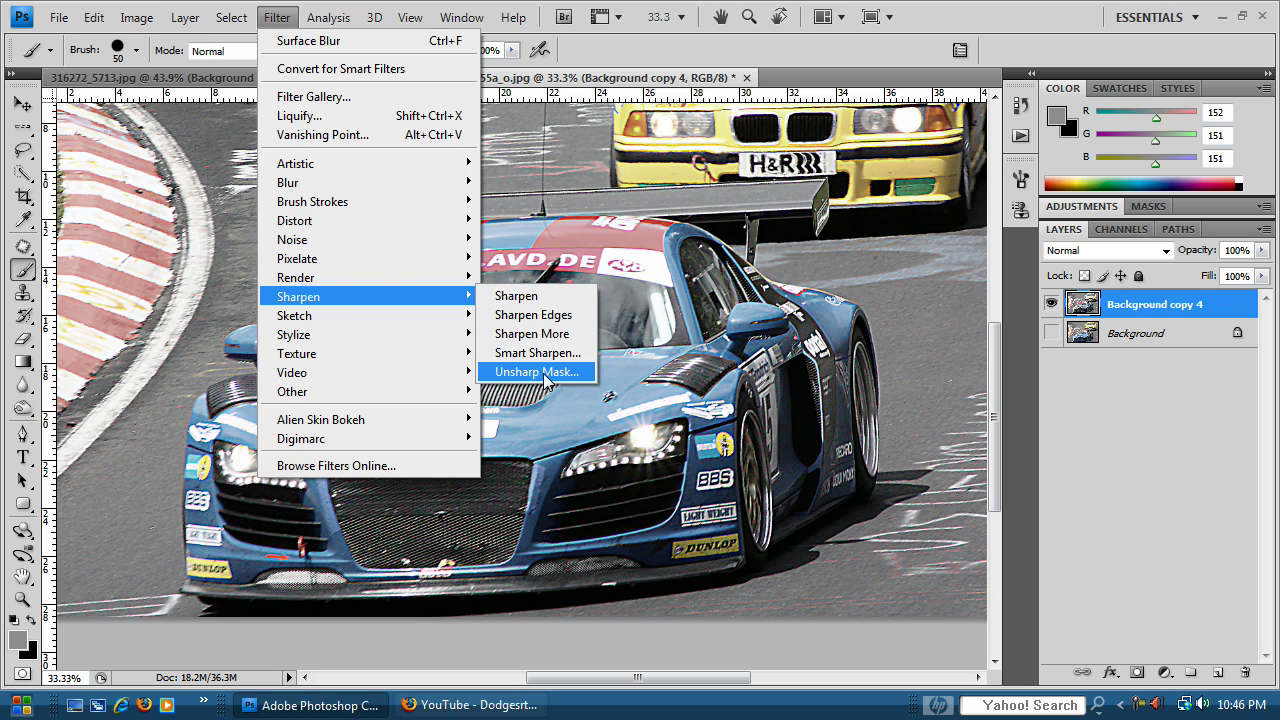
pyautogui.click(544, 374)
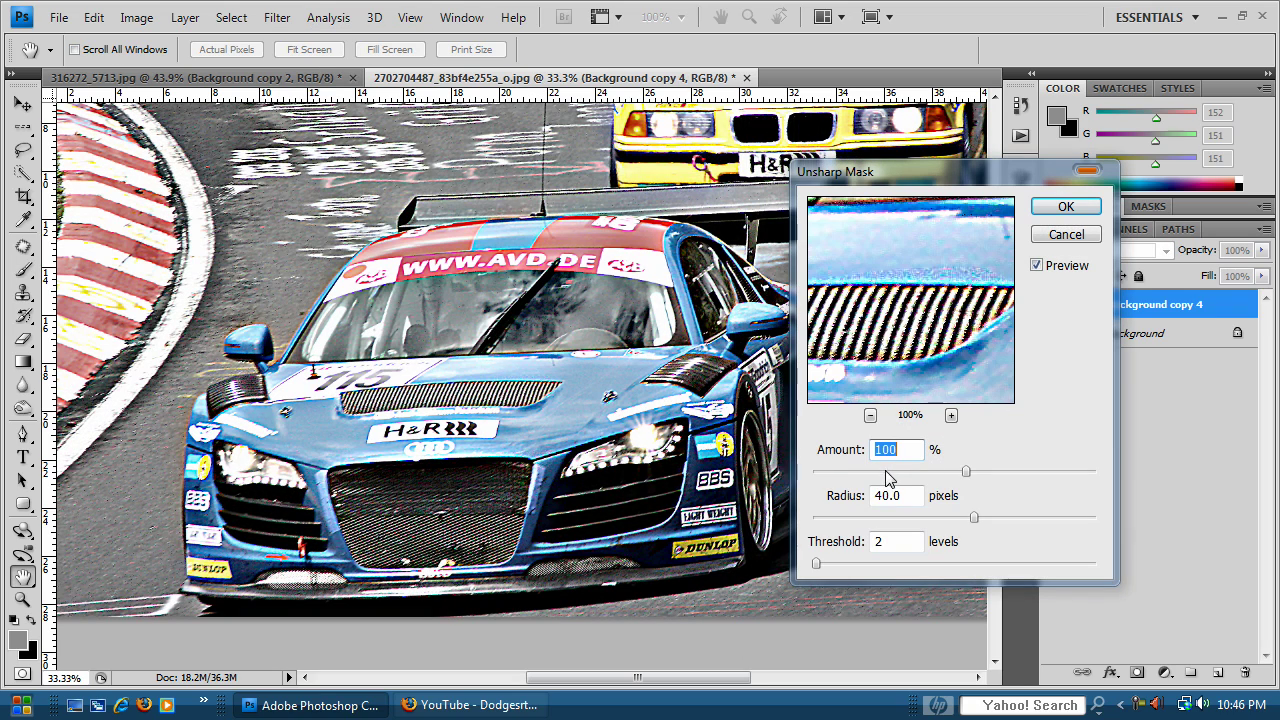
# Set the Unsharp Mask amount to 100% and the radius to 40 pixels.
pyautogui.write('1')
pyautogui.moveTo(886, 517); pyautogui.dragTo(797, 522)
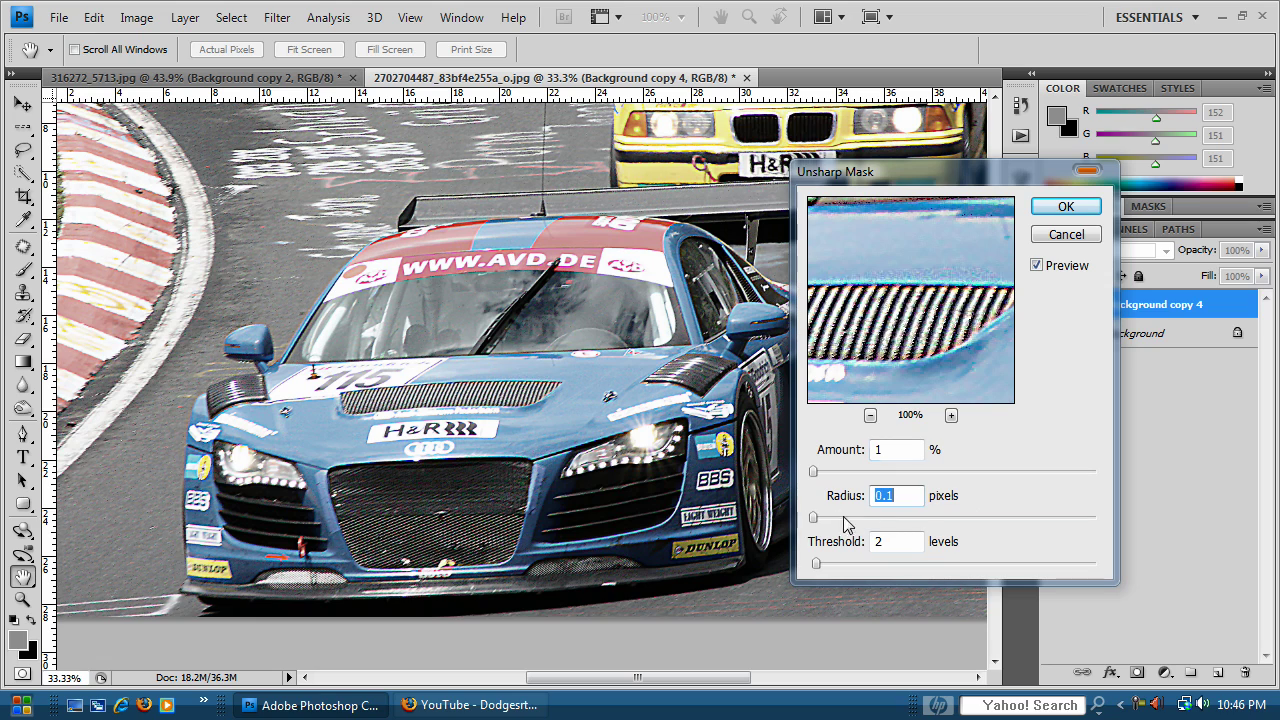
pyautogui.click(820, 450)
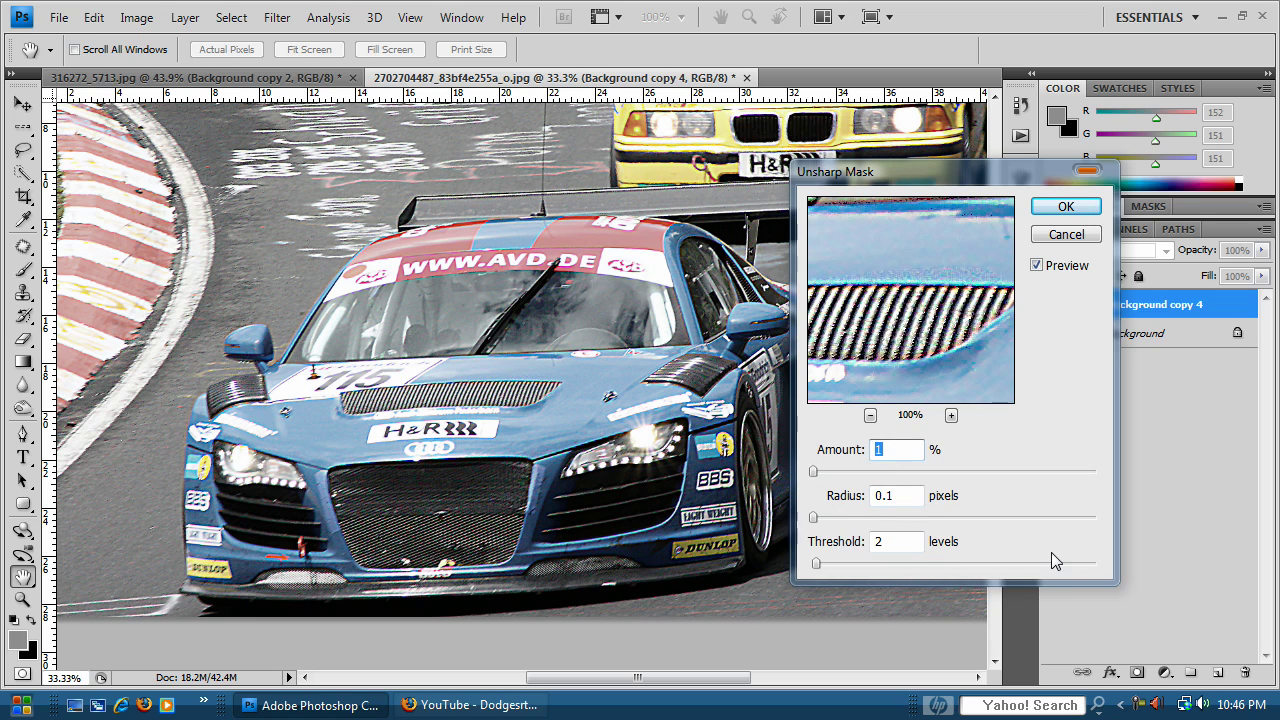
pyautogui.write('100')
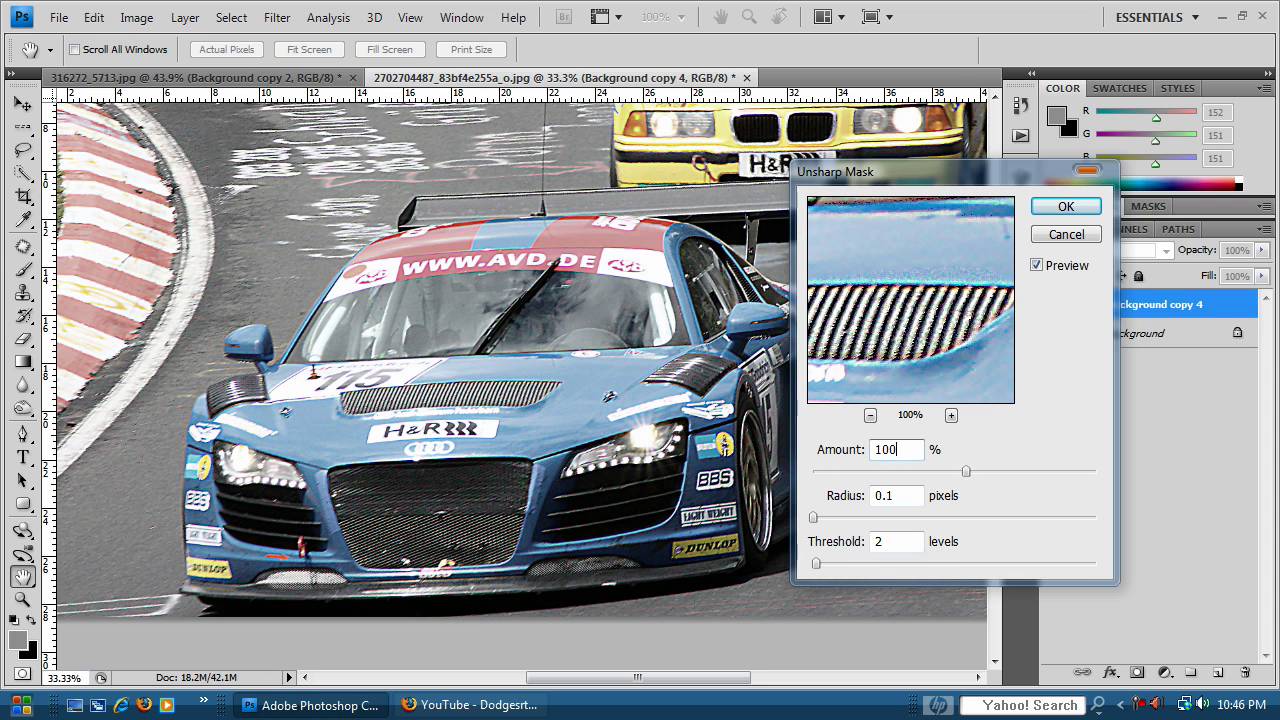
pyautogui.click(811, 496)
pyautogui.write('40')
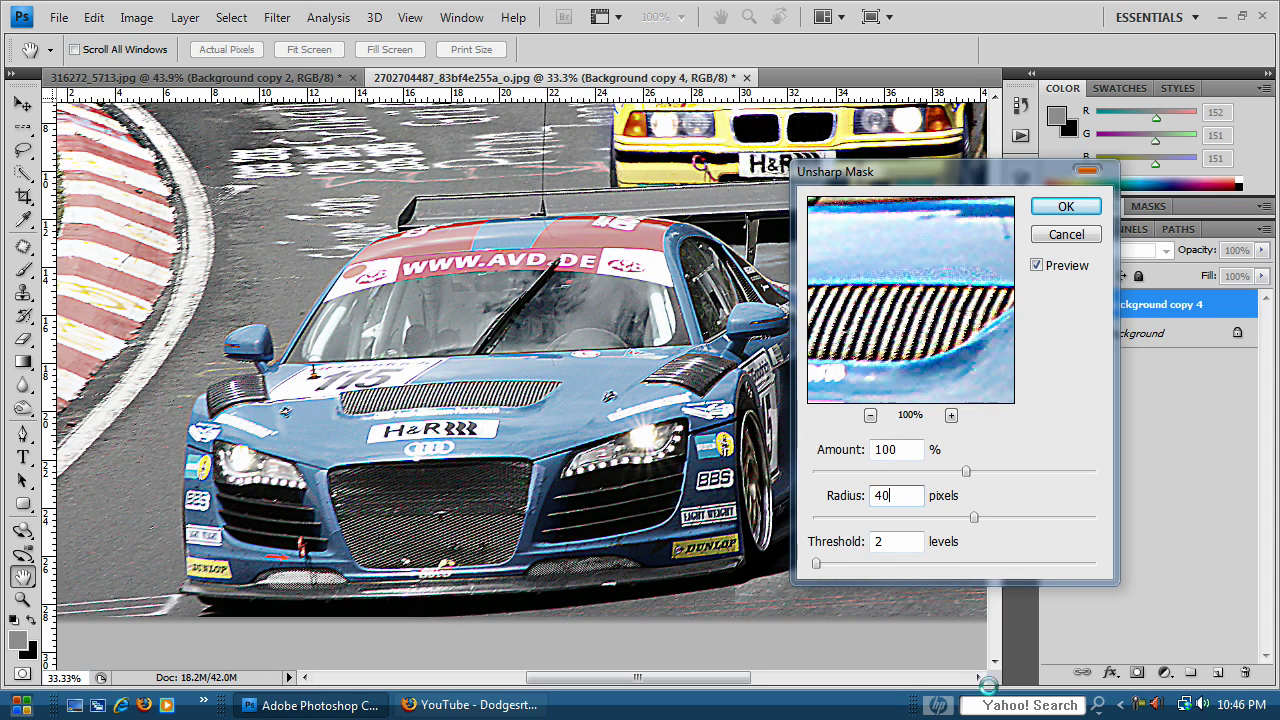
# Try different Unsharp Mask thresholds, settle on 3 levels, and apply the filter.
pyautogui.moveTo(816, 564); pyautogui.dragTo(773, 578)
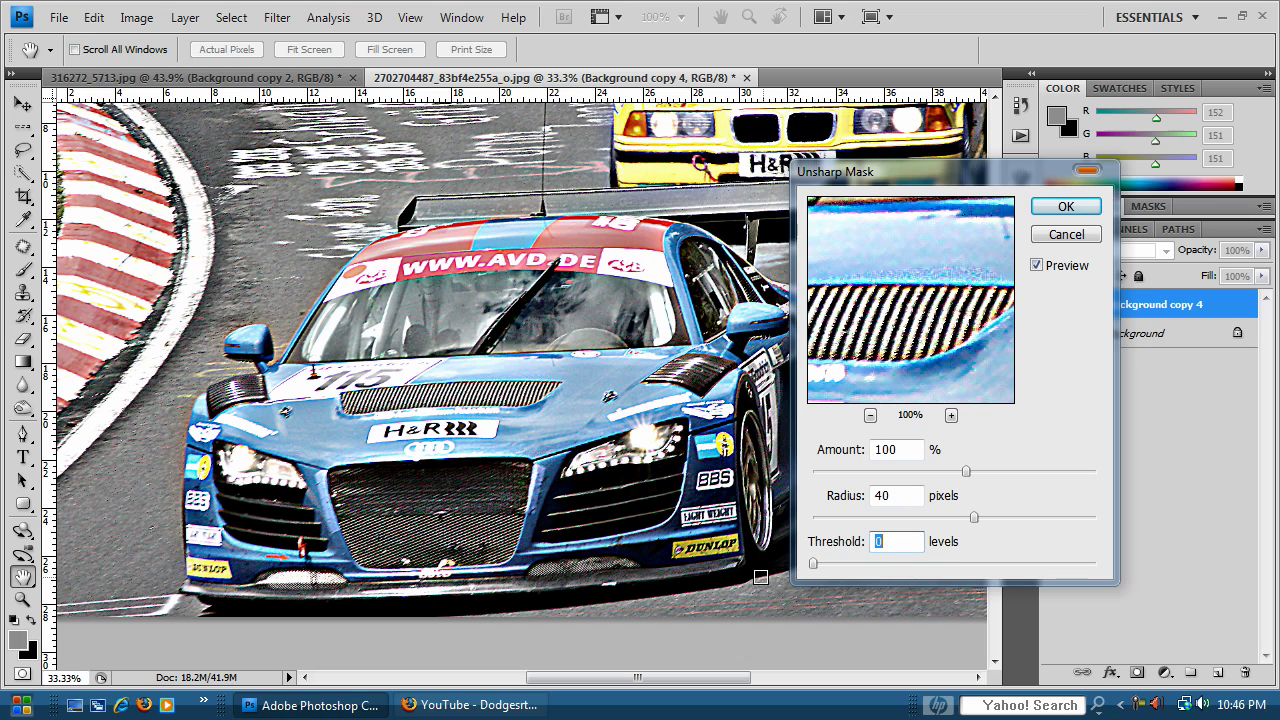
pyautogui.moveTo(816, 564); pyautogui.dragTo(1045, 569)
pyautogui.moveTo(912, 567); pyautogui.dragTo(877, 567)
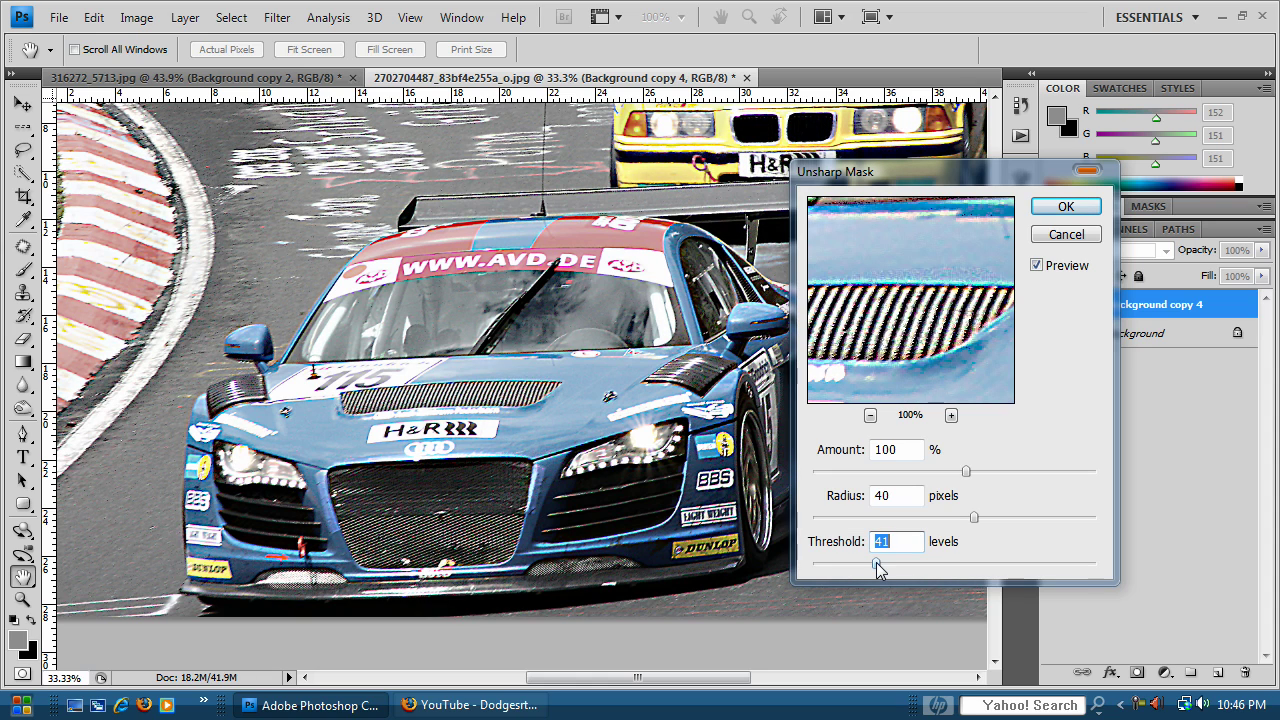
pyautogui.moveTo(878, 568); pyautogui.dragTo(814, 565)
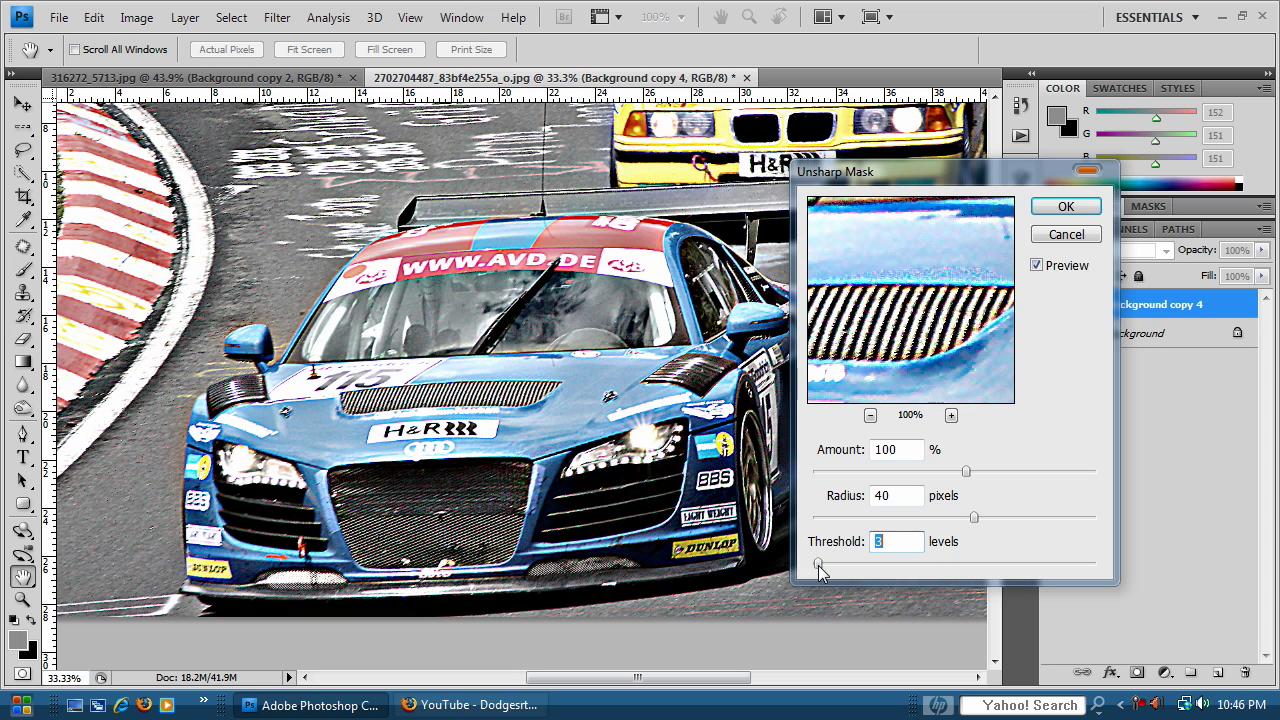
pyautogui.moveTo(818, 566)
pyautogui.mouseDown()
pyautogui.moveTo(835, 570)
pyautogui.moveTo(817, 568)
pyautogui.mouseUp()
pyautogui.click(1066, 206)
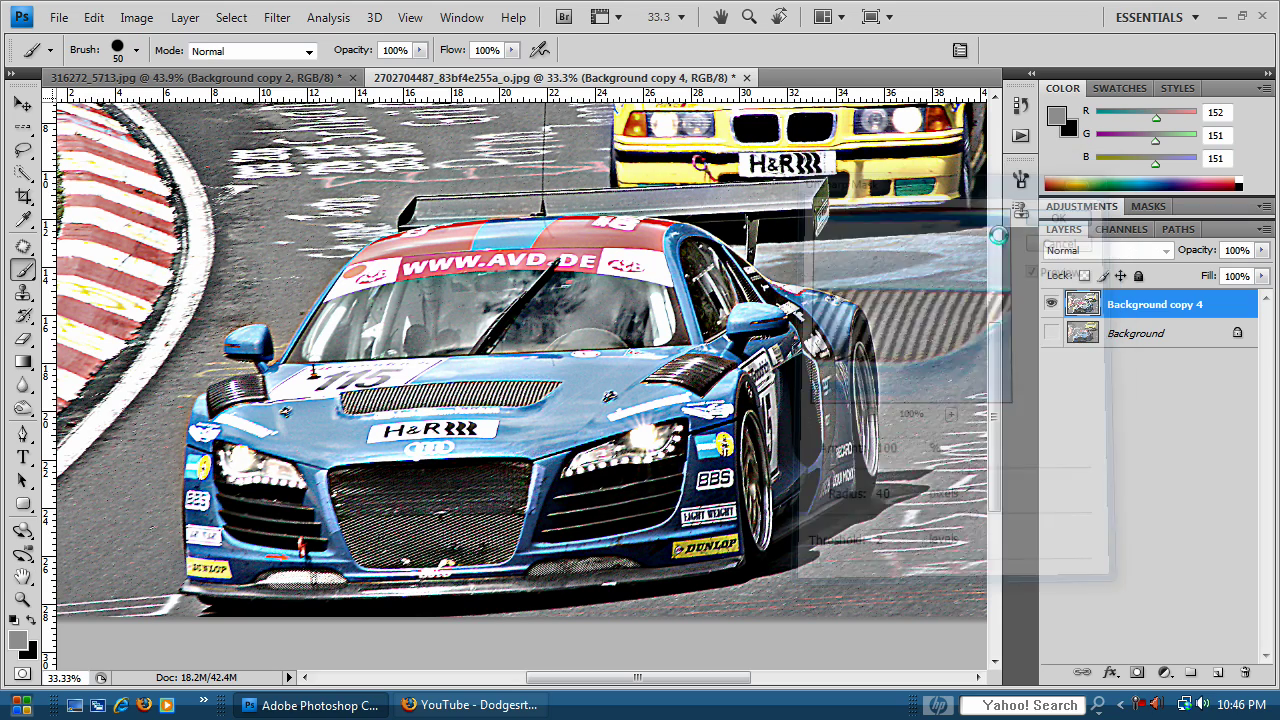
# Show the original Background layer and toggle Background copy 4 off and on to compare the photo before and after.
pyautogui.scroll(-1, 699, 375)
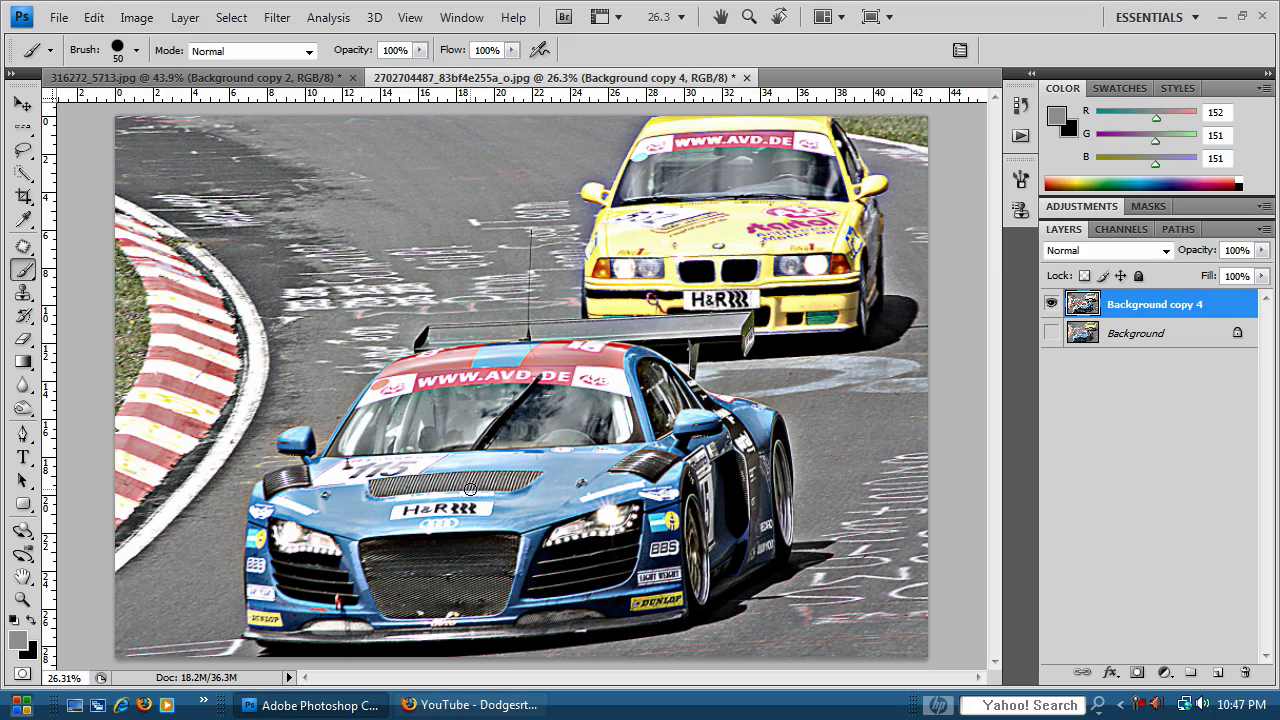
pyautogui.scroll(1, 470, 489)
pyautogui.moveTo(469, 371)
pyautogui.mouseDown()
pyautogui.moveTo(525, 275)
pyautogui.moveTo(513, 330)
pyautogui.moveTo(492, 336)
pyautogui.mouseUp()
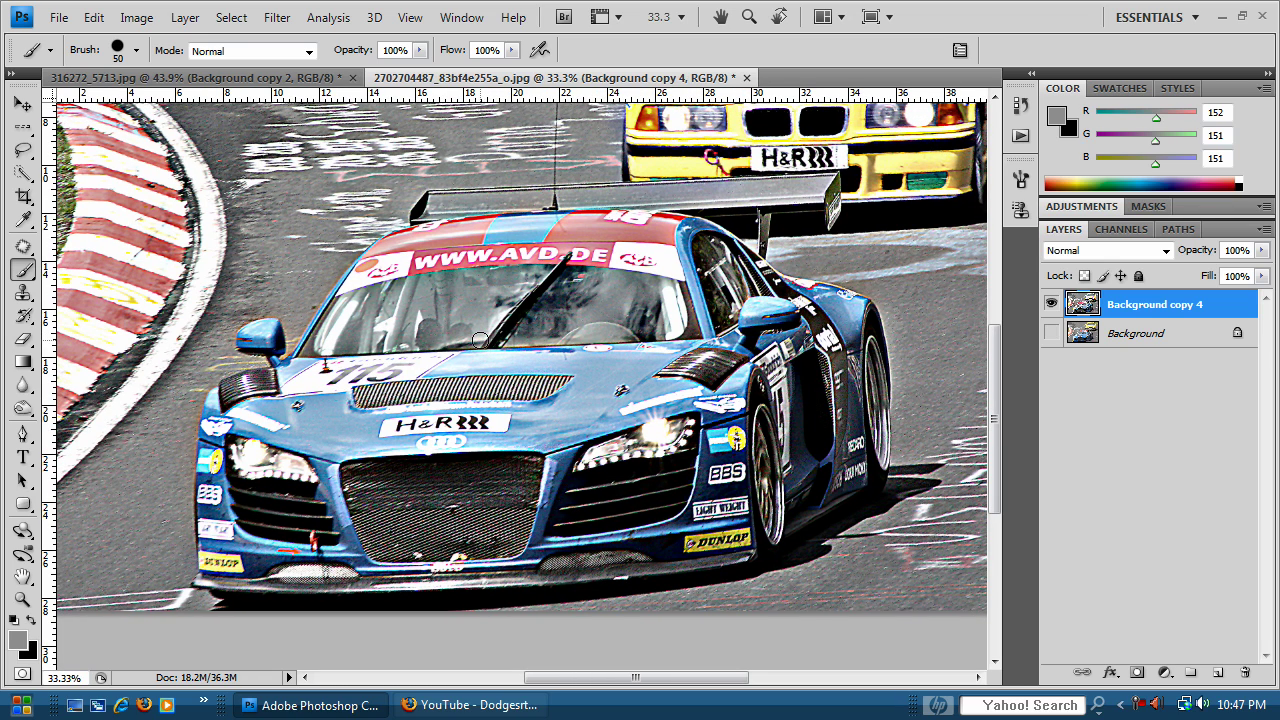
pyautogui.click(1050, 334)
pyautogui.click(1051, 304)
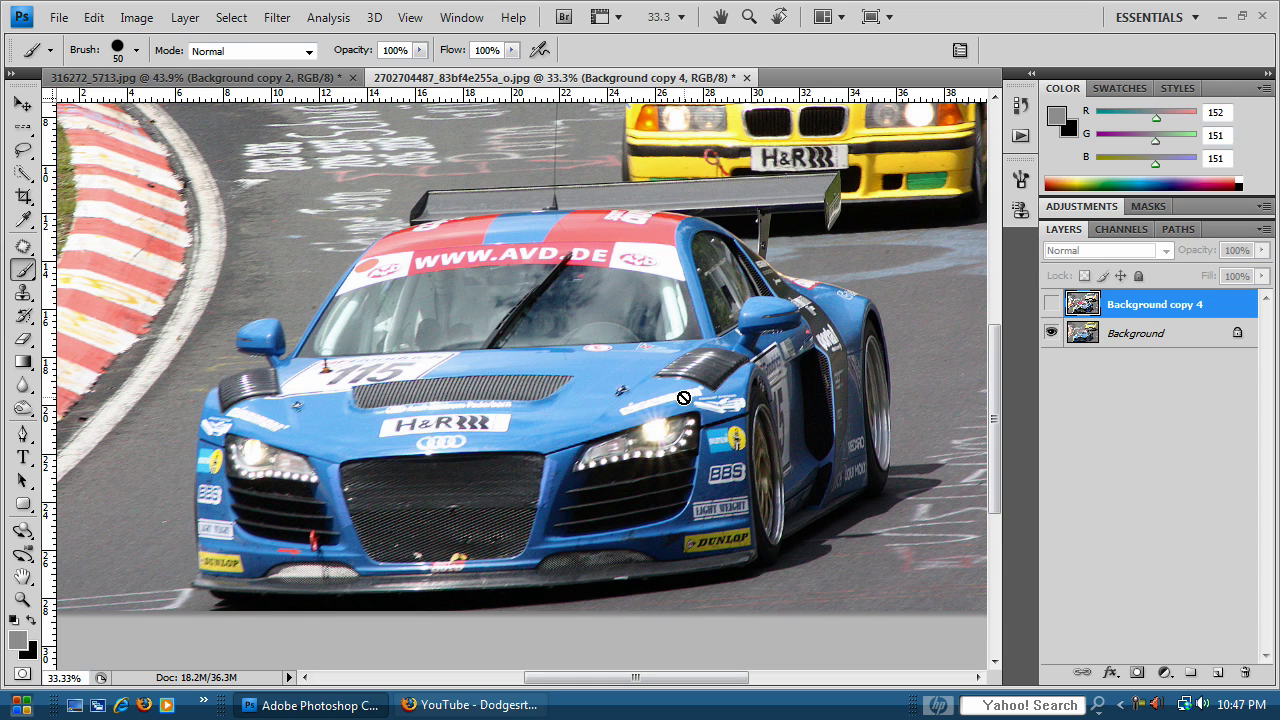
pyautogui.scroll(-2, 686, 403)
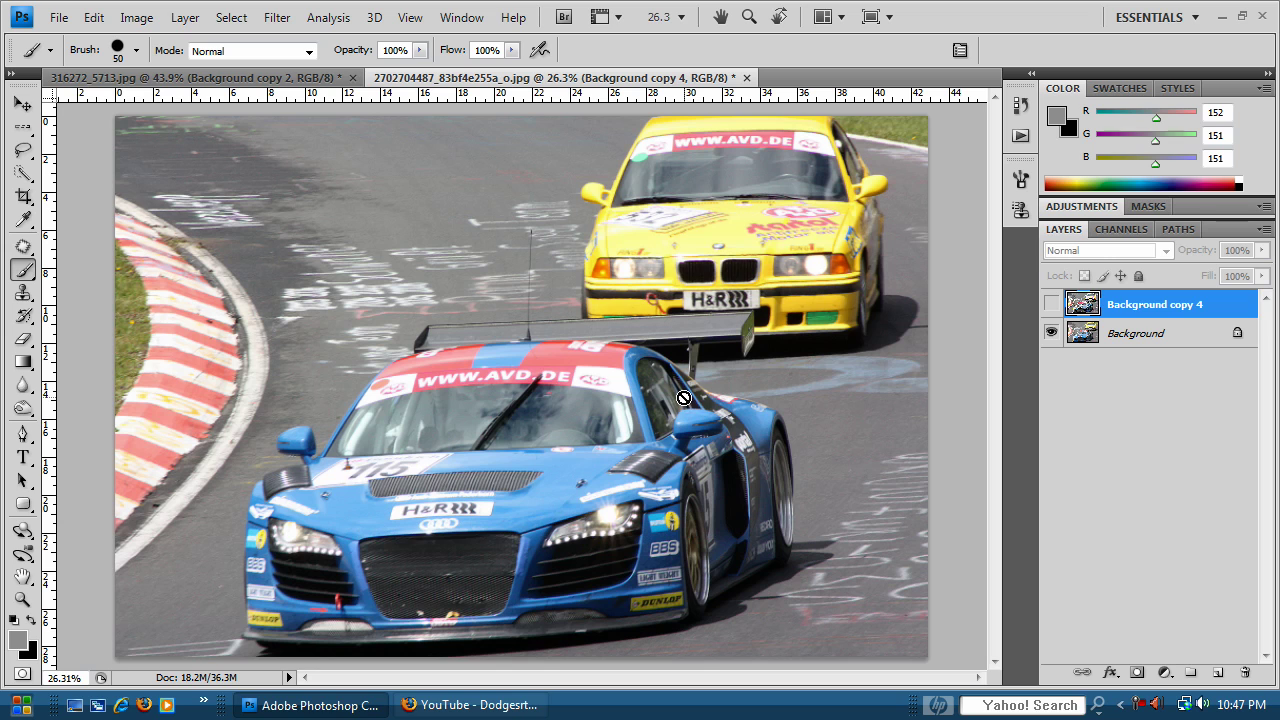
pyautogui.click(1051, 304)
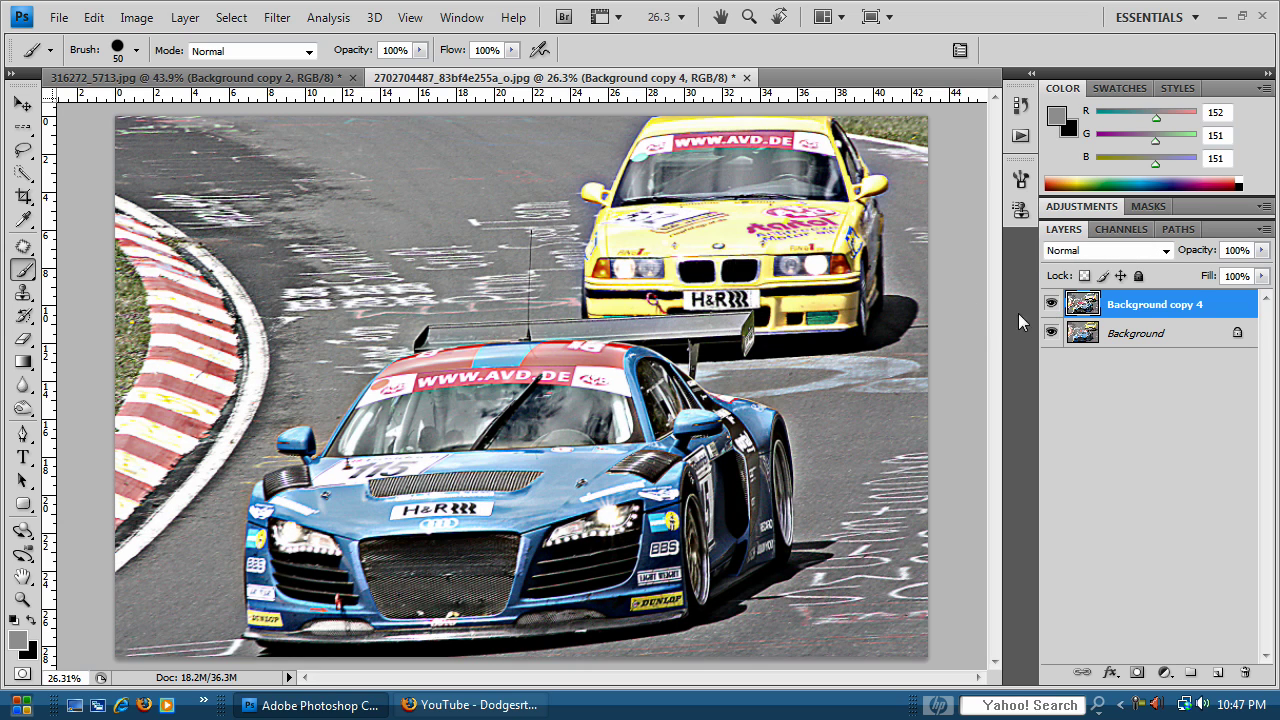